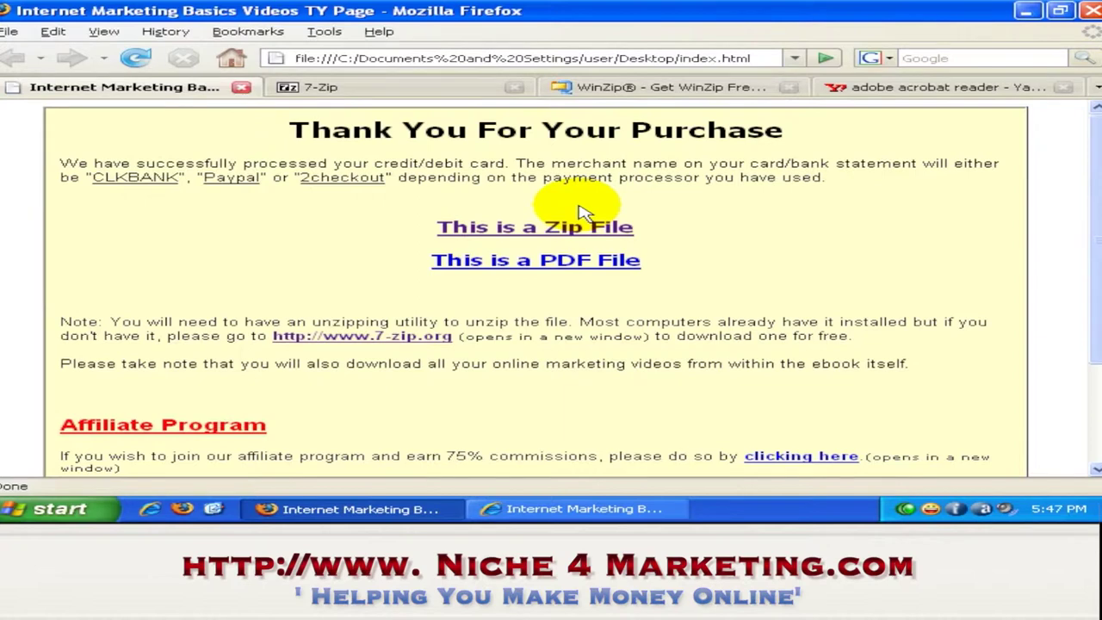
Switch to the WinZip TrialPay tab and scroll through the page
{"action": "left_click", "coordinate": [674, 89]}
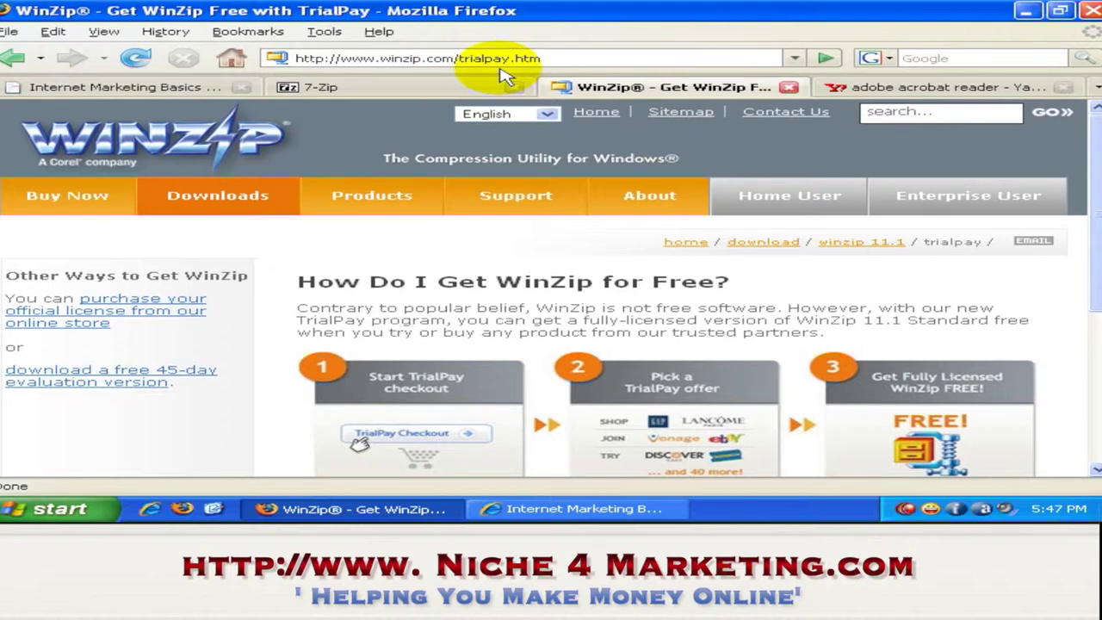
{"action": "scroll", "coordinate": [483, 120], "scroll_direction": "down", "scroll_amount": 1}
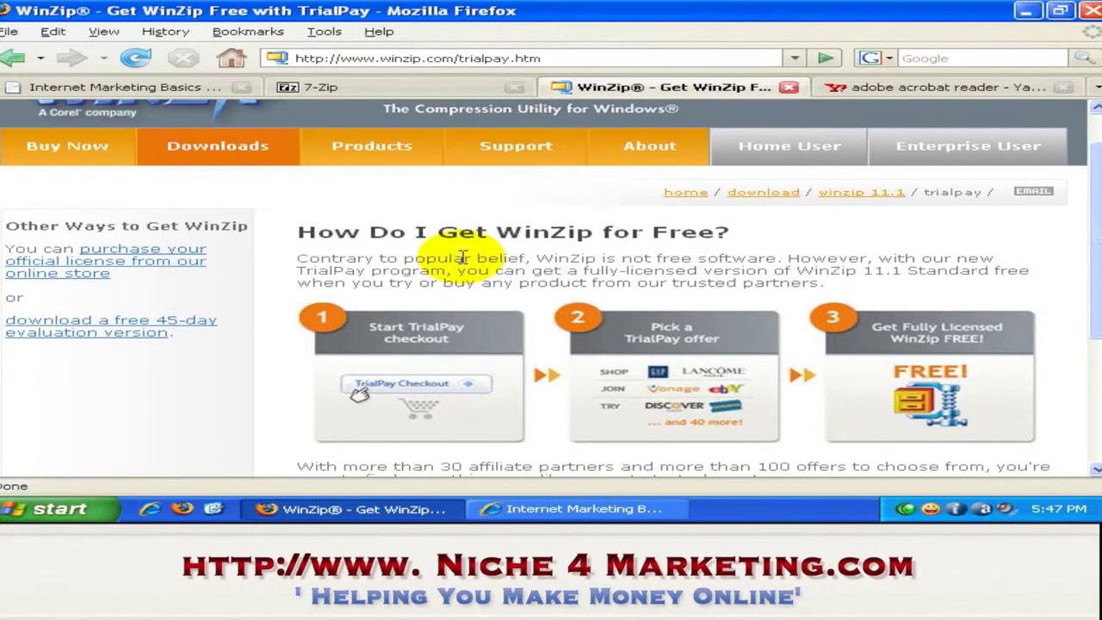
{"action": "scroll", "coordinate": [462, 259], "scroll_direction": "down", "scroll_amount": 2}
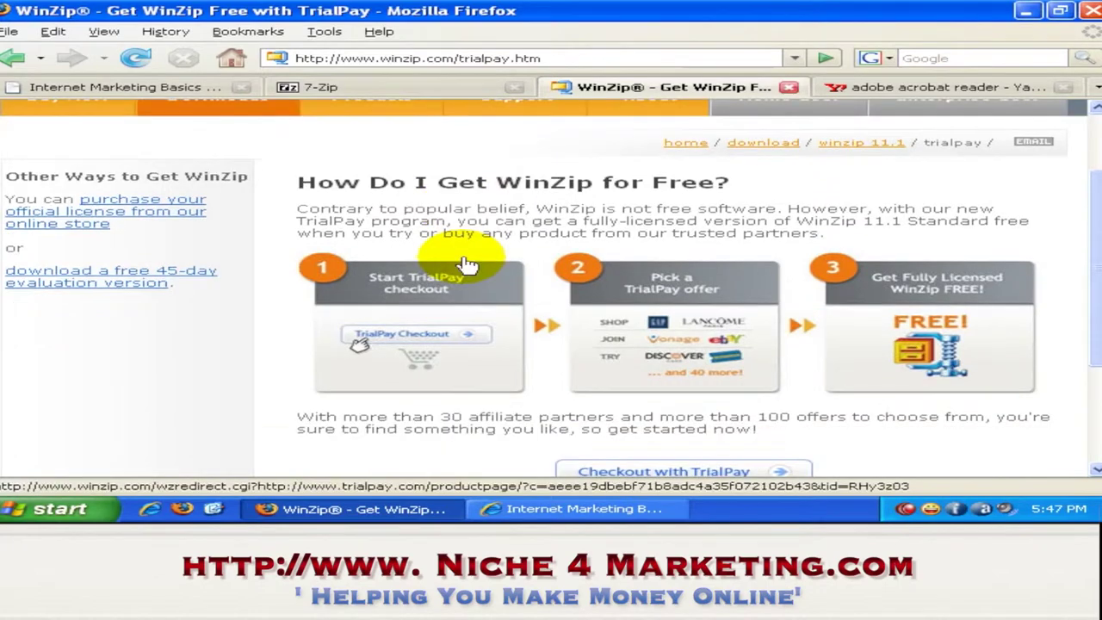
{"action": "scroll", "coordinate": [465, 264], "scroll_direction": "down", "scroll_amount": 1}
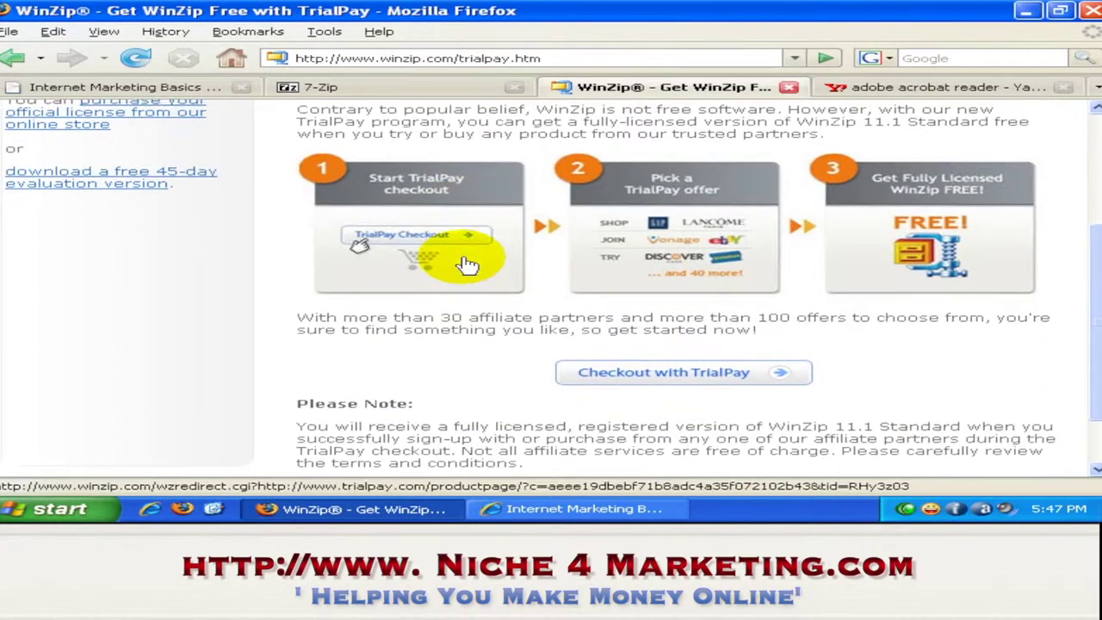
{"action": "scroll", "coordinate": [466, 264], "scroll_direction": "down", "scroll_amount": 1}
{"action": "scroll", "coordinate": [463, 264], "scroll_direction": "up", "scroll_amount": 3}
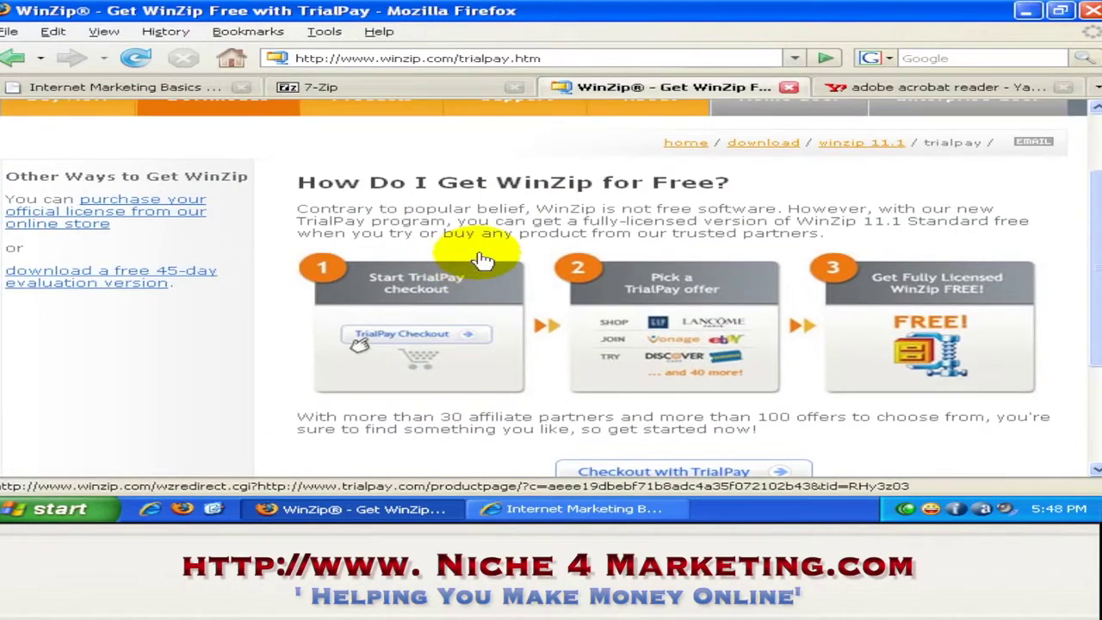
{"action": "scroll", "coordinate": [491, 258], "scroll_direction": "up", "scroll_amount": 1}
{"action": "scroll", "coordinate": [493, 259], "scroll_direction": "down", "scroll_amount": 1}
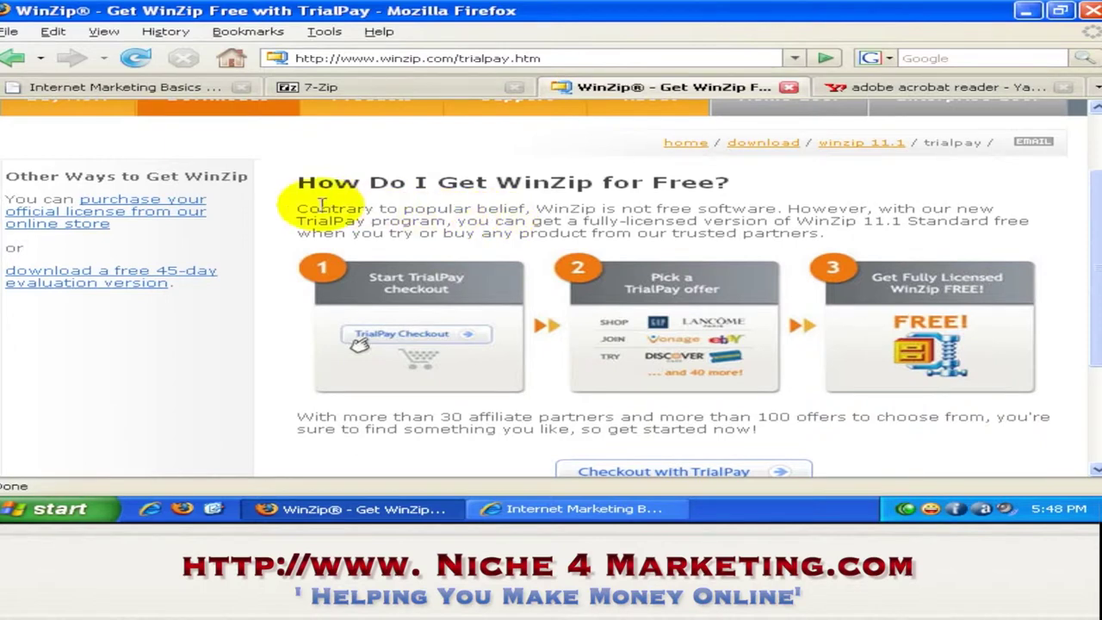
Highlight the text saying WinZip is not free, then go to the 7-Zip home page tab
{"action": "left_click_drag", "start_coordinate": [570, 208], "coordinate": [776, 208]}
{"action": "left_click", "coordinate": [773, 208]}
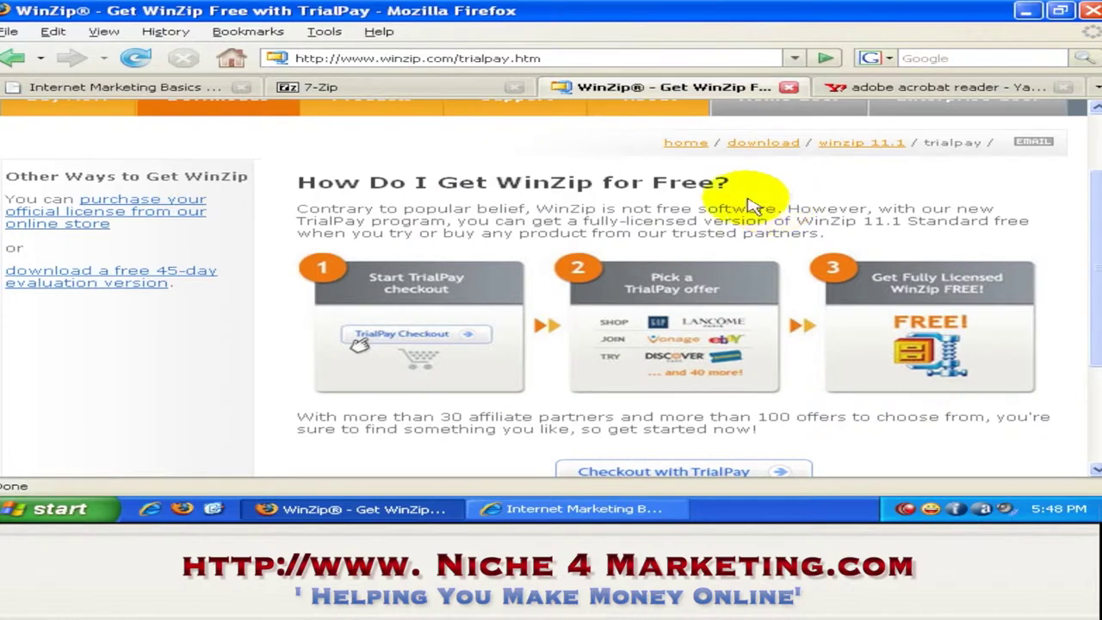
{"action": "left_click", "coordinate": [458, 89]}
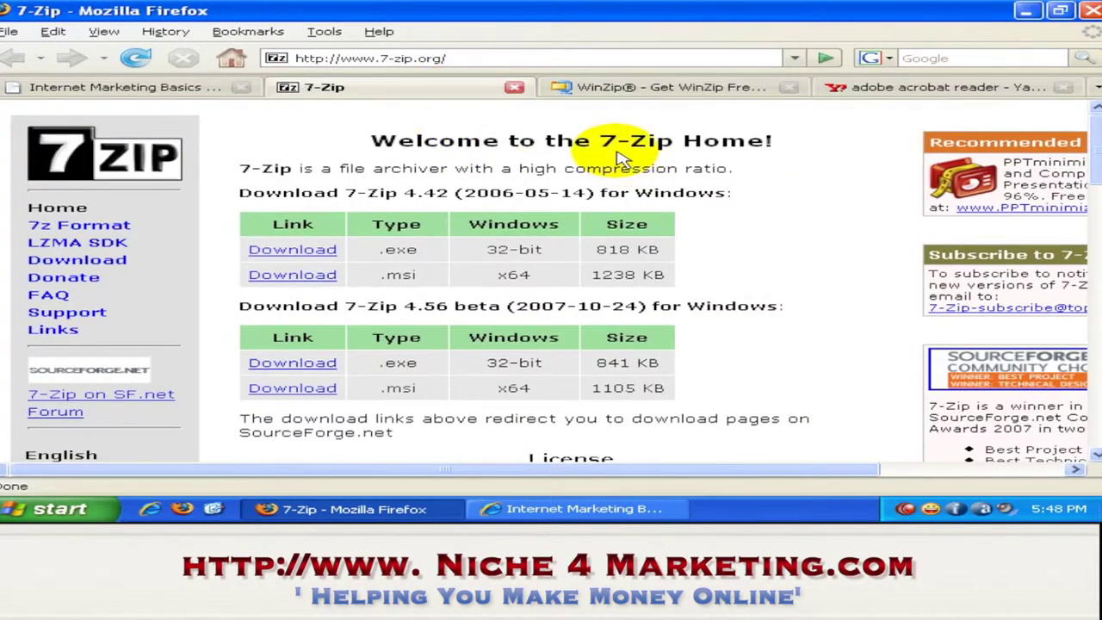
Start the 7-Zip 4.42 32-bit installer download, stop it on SourceForge, and return to the WinZip tab
{"action": "left_click", "coordinate": [441, 58]}
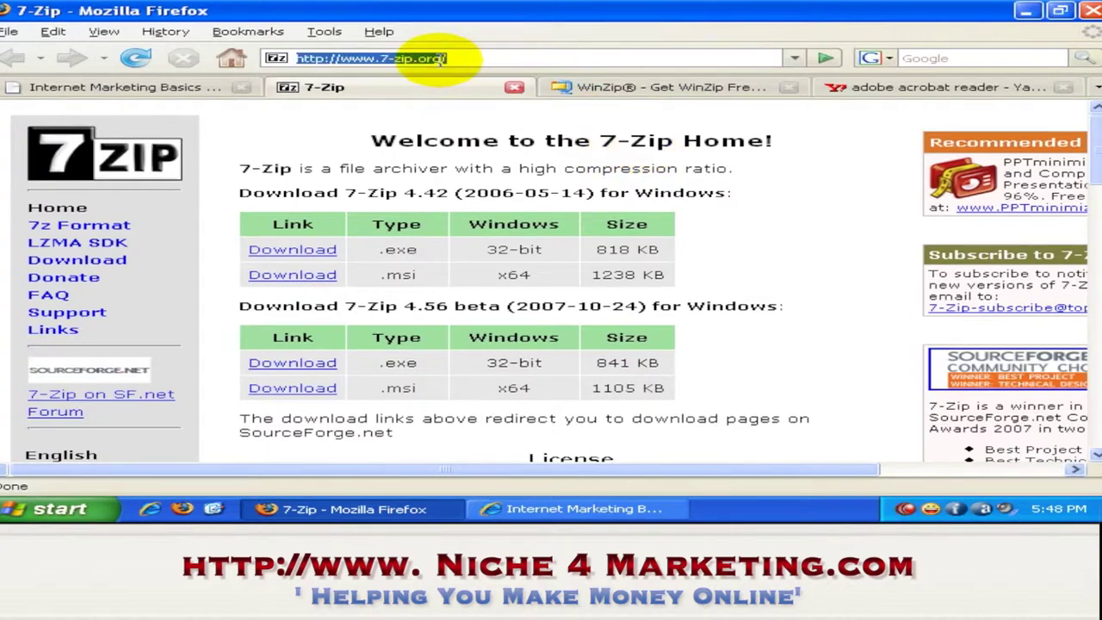
{"action": "left_click", "coordinate": [463, 191]}
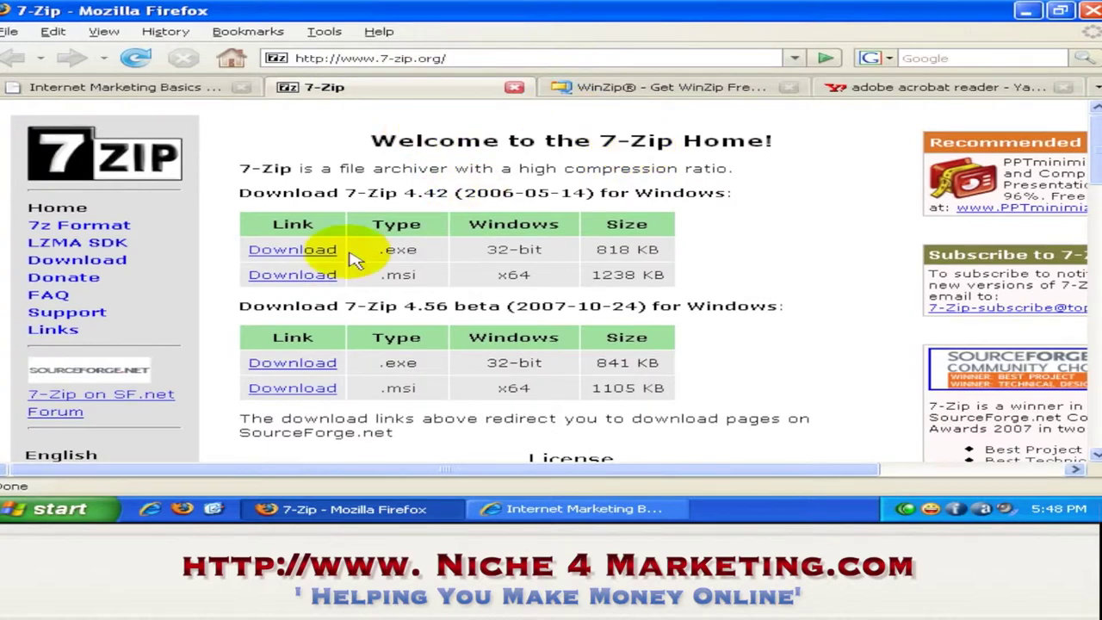
{"action": "left_click", "coordinate": [306, 256]}
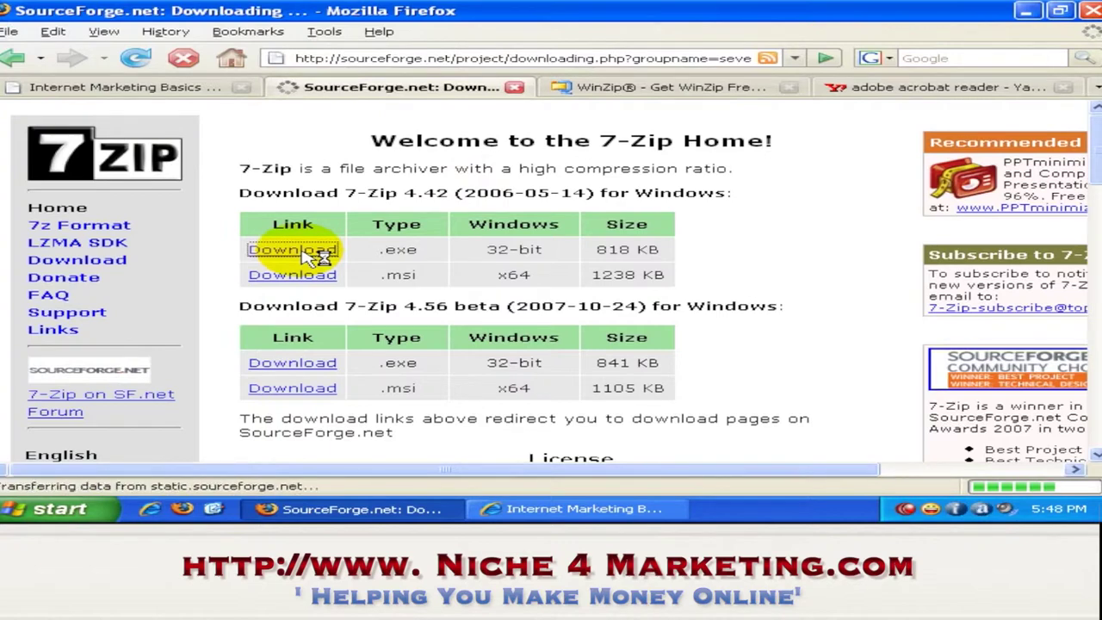
{"action": "left_click", "coordinate": [183, 57]}
{"action": "left_click", "coordinate": [19, 57]}
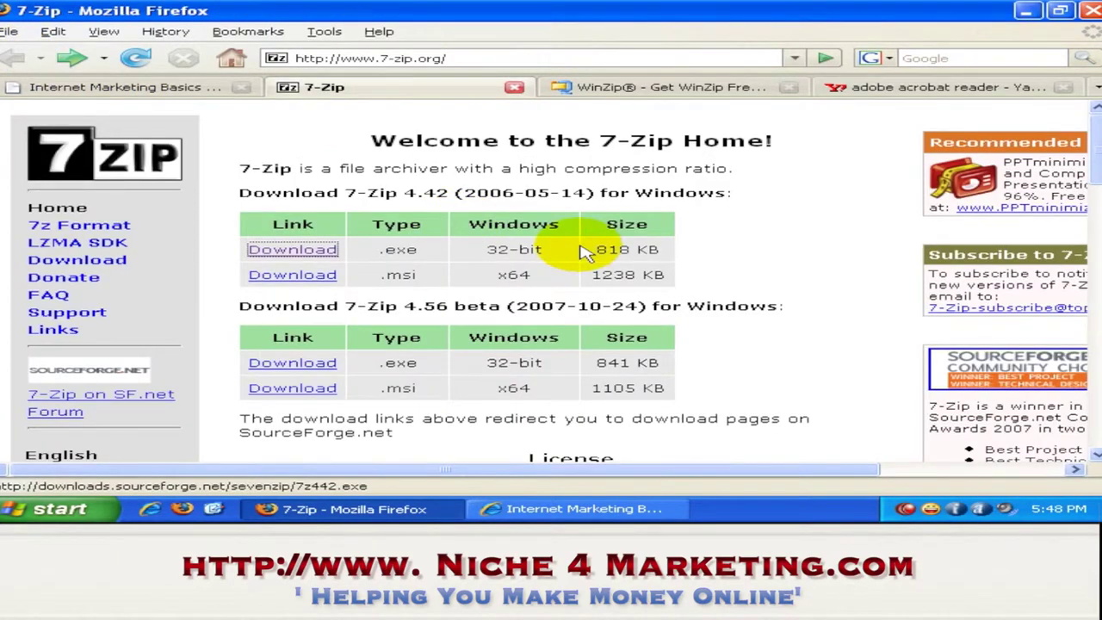
{"action": "left_click", "coordinate": [702, 89]}
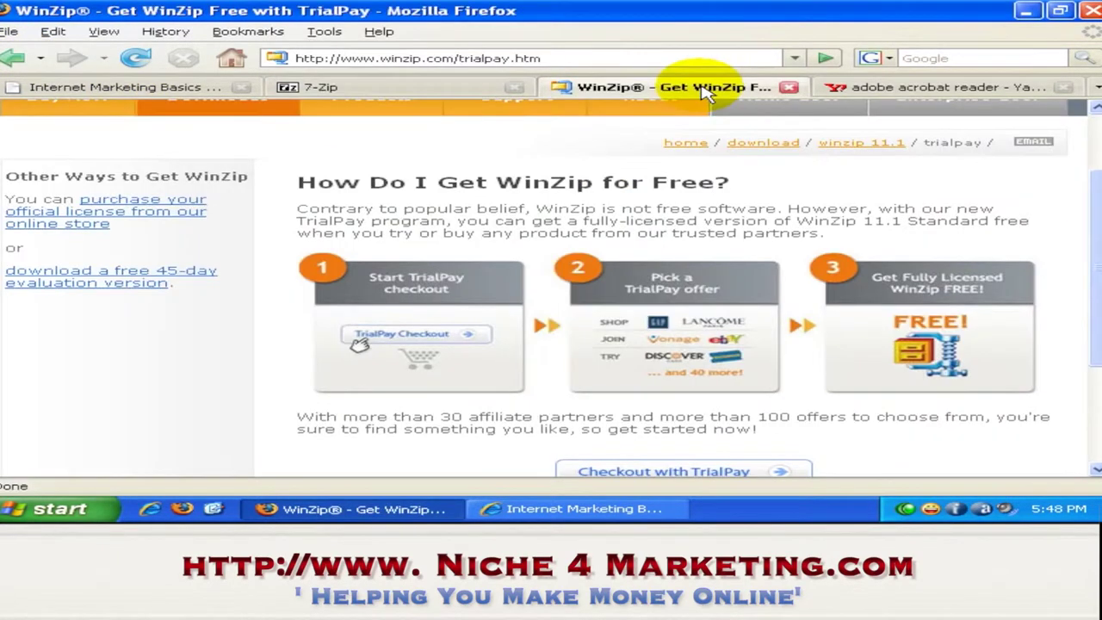
Download test.zip from the thank-you page to the desktop and close the downloads window
{"action": "left_click", "coordinate": [201, 90]}
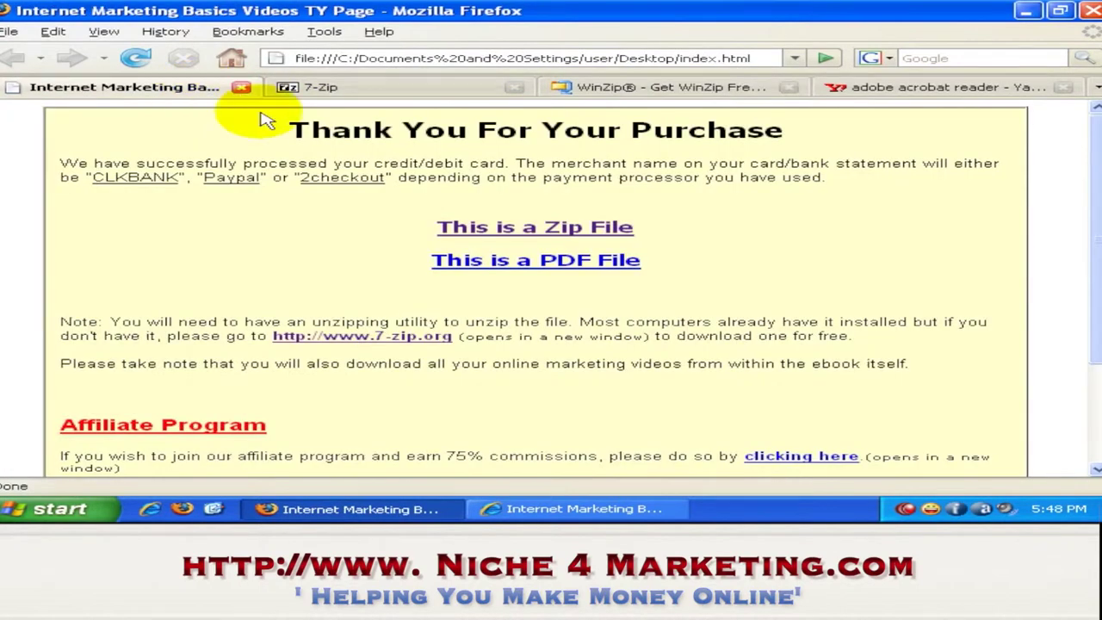
{"action": "left_click", "coordinate": [601, 242]}
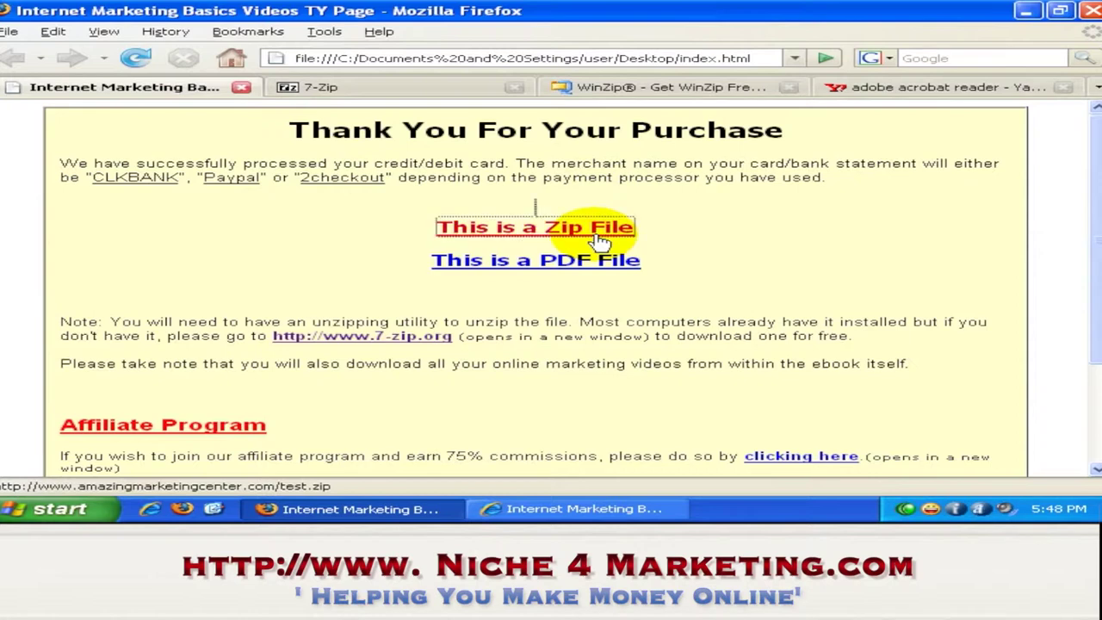
{"action": "left_click", "coordinate": [603, 399]}
{"action": "left_click", "coordinate": [679, 349]}
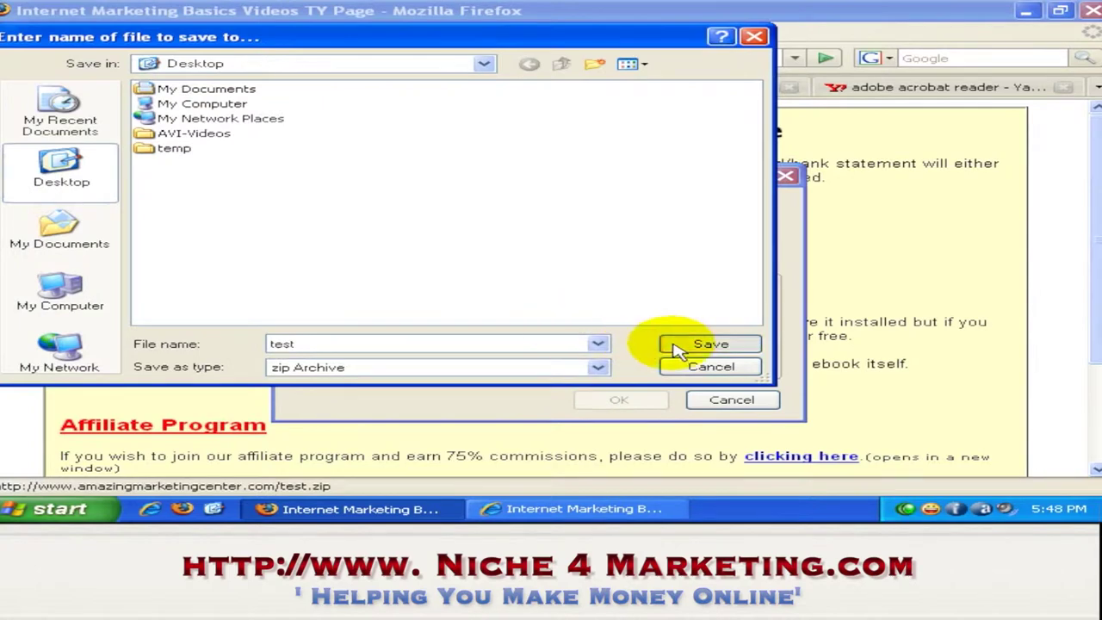
{"action": "left_click", "coordinate": [749, 426]}
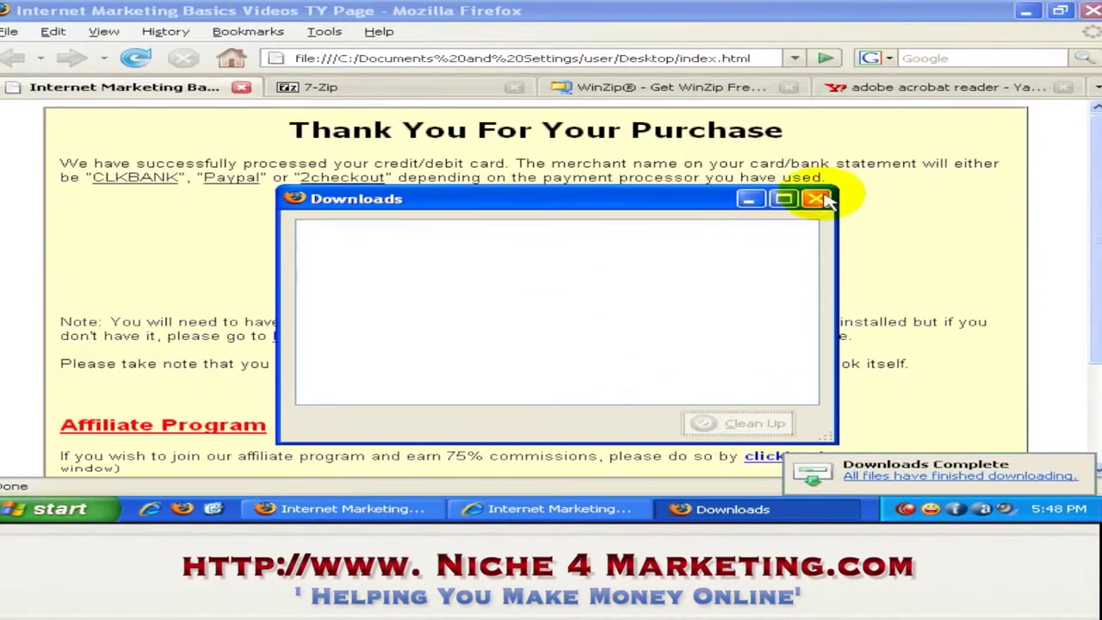
{"action": "left_click", "coordinate": [815, 199]}
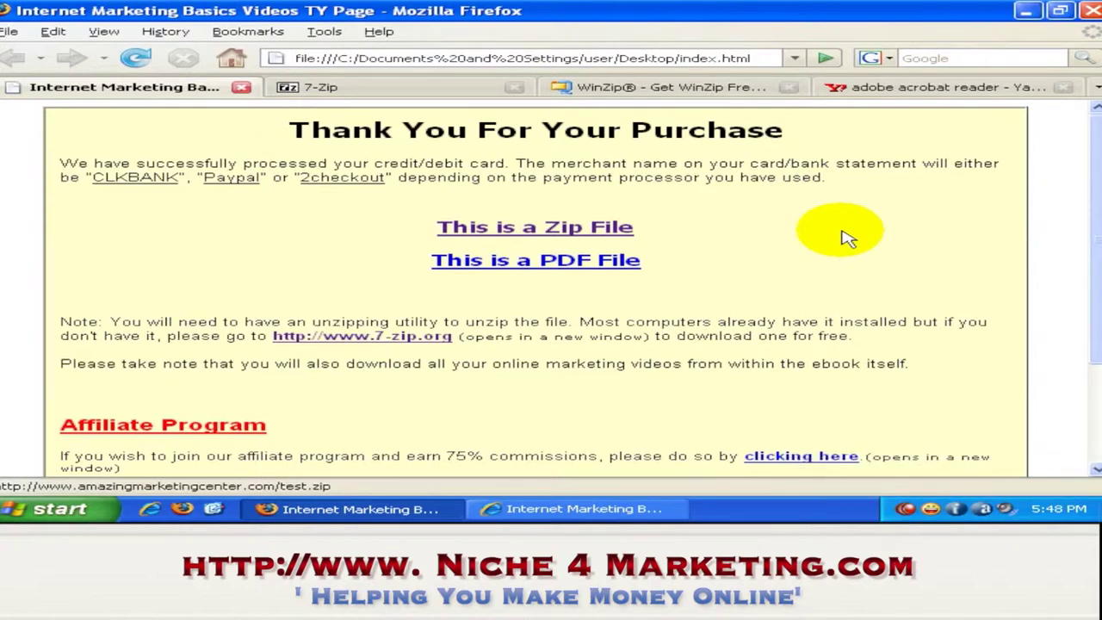
Try saving the Zip File link from the context menu in both browser windows, cancelling each time
{"action": "right_click", "coordinate": [614, 231]}
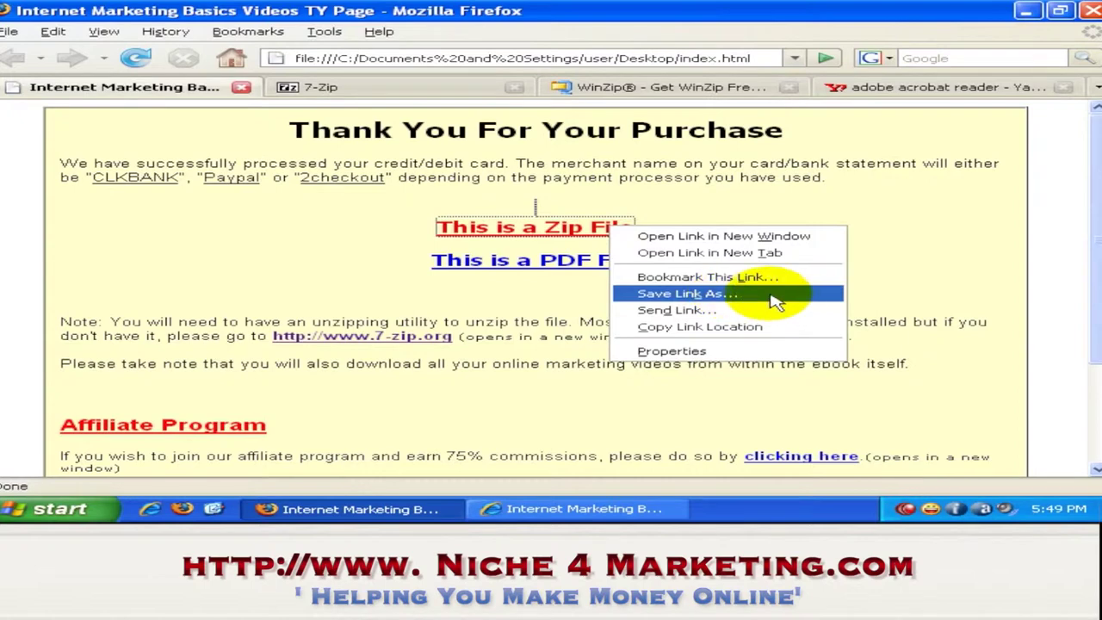
{"action": "left_click", "coordinate": [769, 297]}
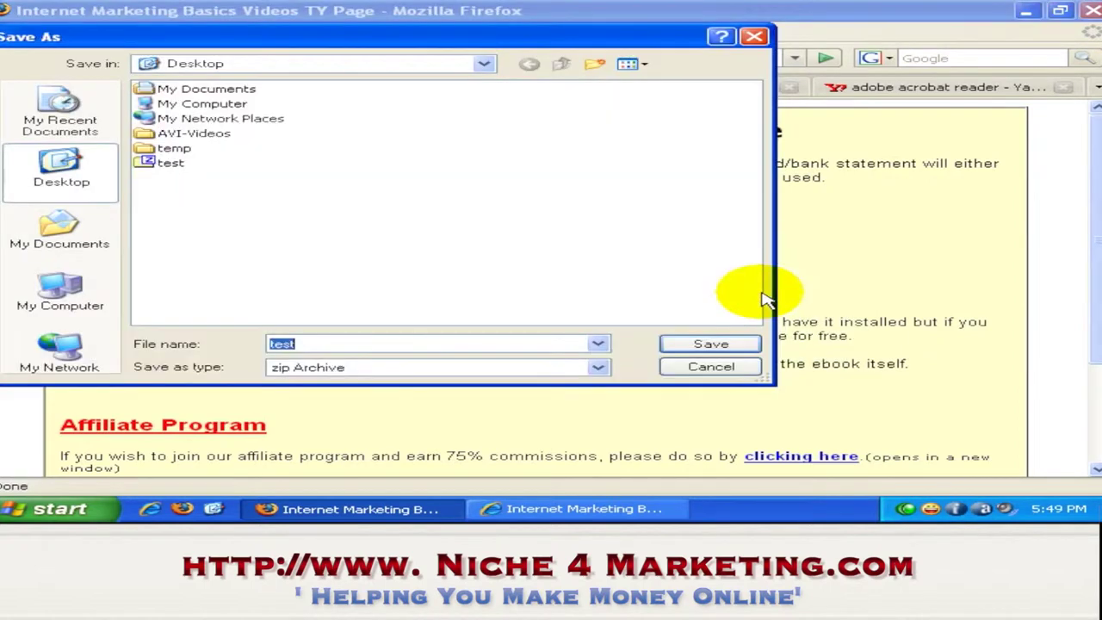
{"action": "left_click", "coordinate": [704, 365]}
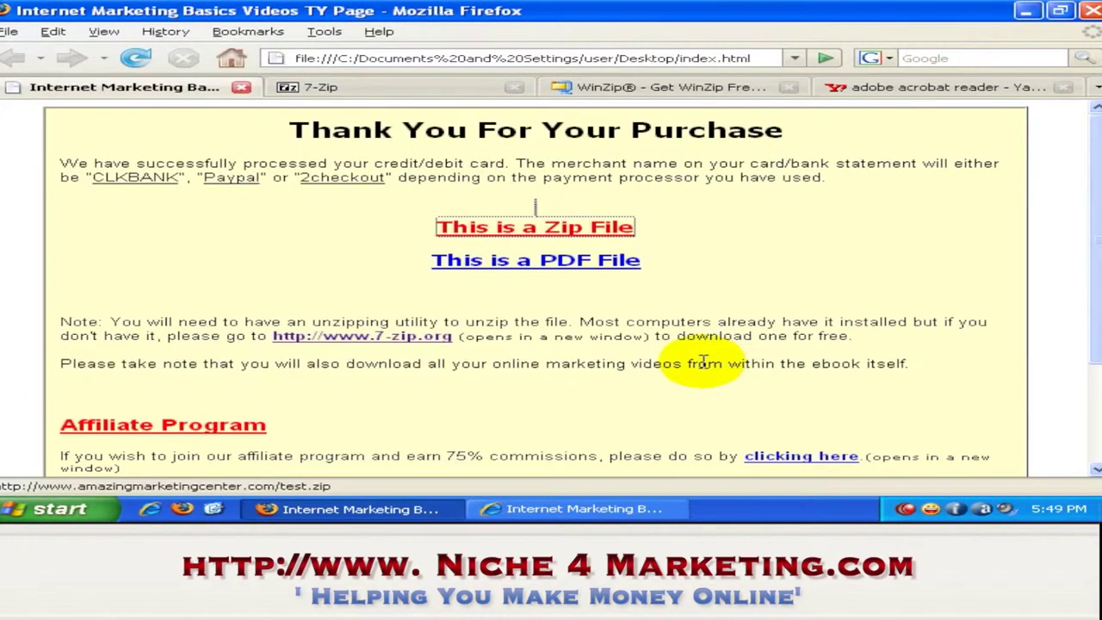
{"action": "left_click", "coordinate": [585, 509]}
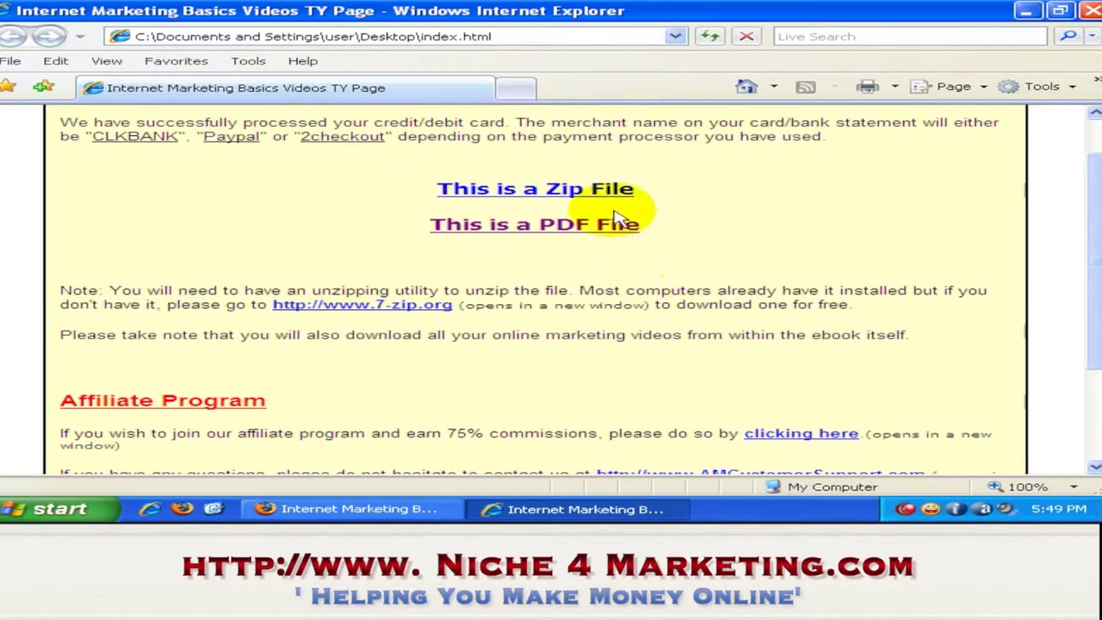
{"action": "right_click", "coordinate": [596, 192]}
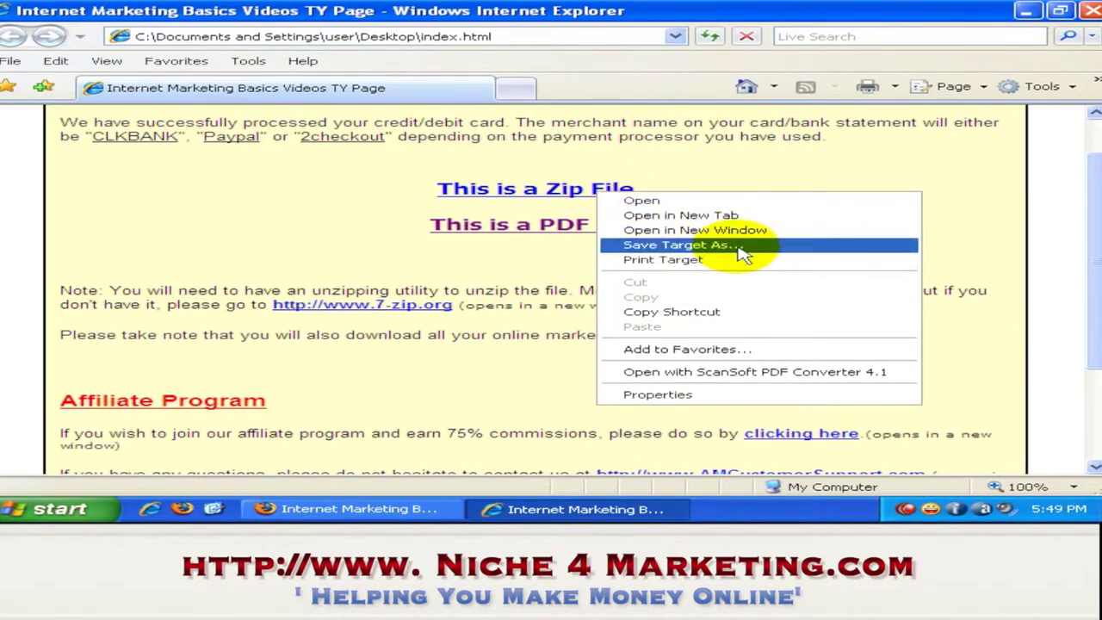
{"action": "left_click", "coordinate": [774, 248]}
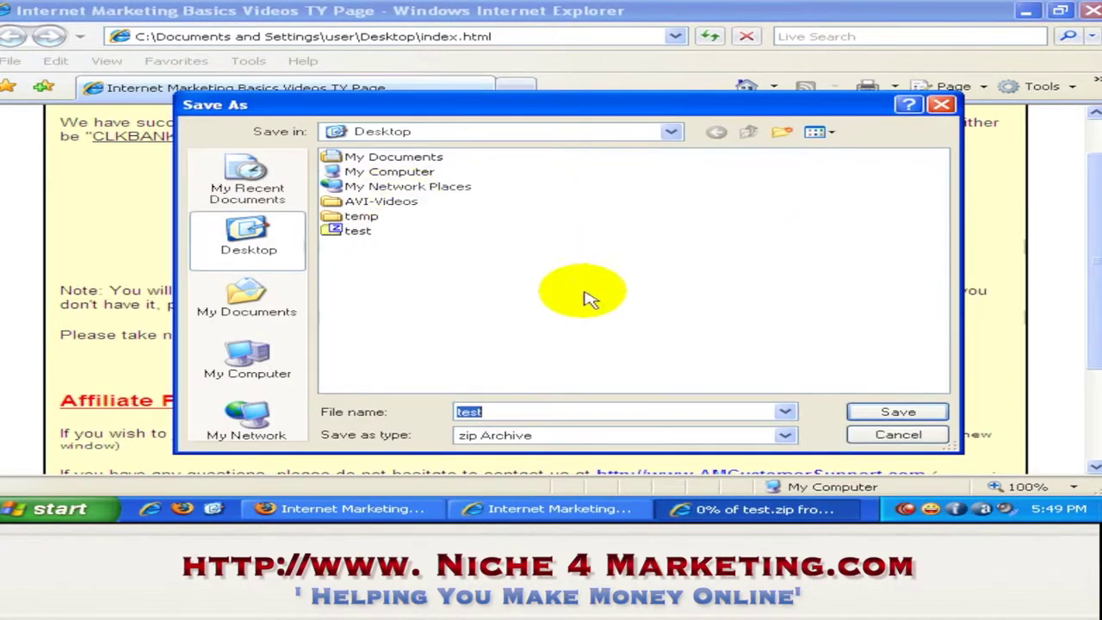
{"action": "left_click", "coordinate": [895, 434]}
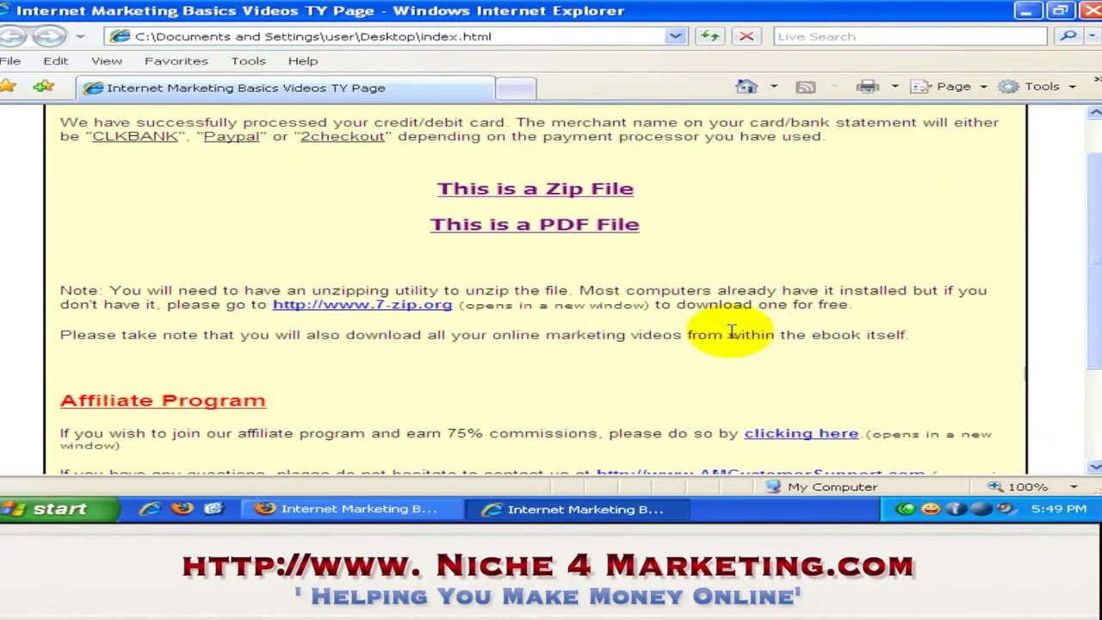
In Firefox, save the PDF File link as test.pdf to the Desktop and clear the downloads list
{"action": "left_click", "coordinate": [419, 509]}
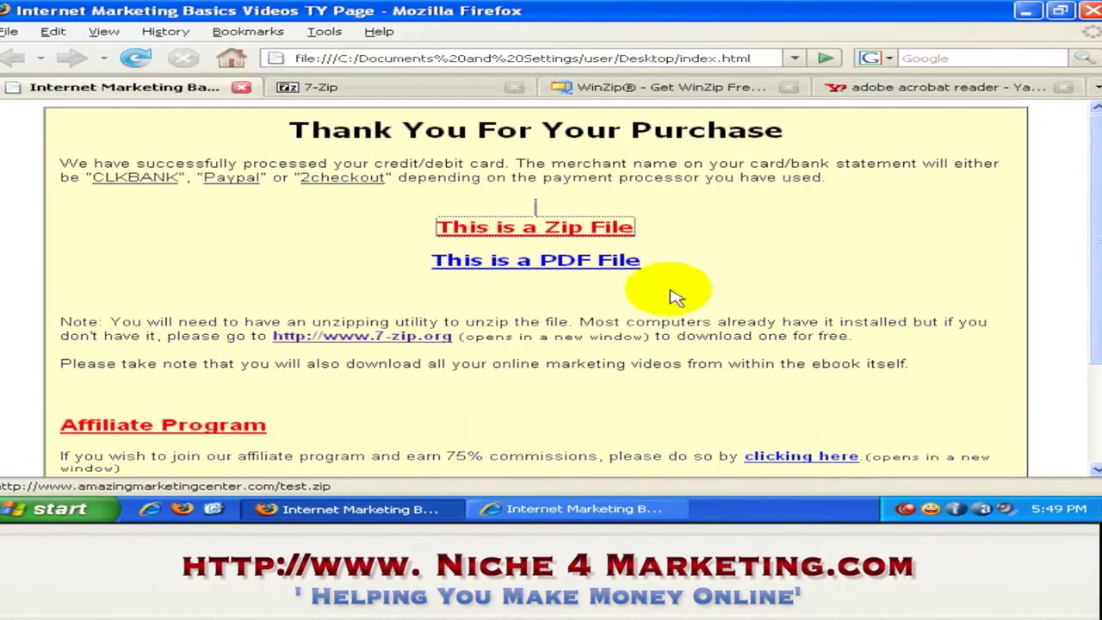
{"action": "left_click", "coordinate": [745, 225]}
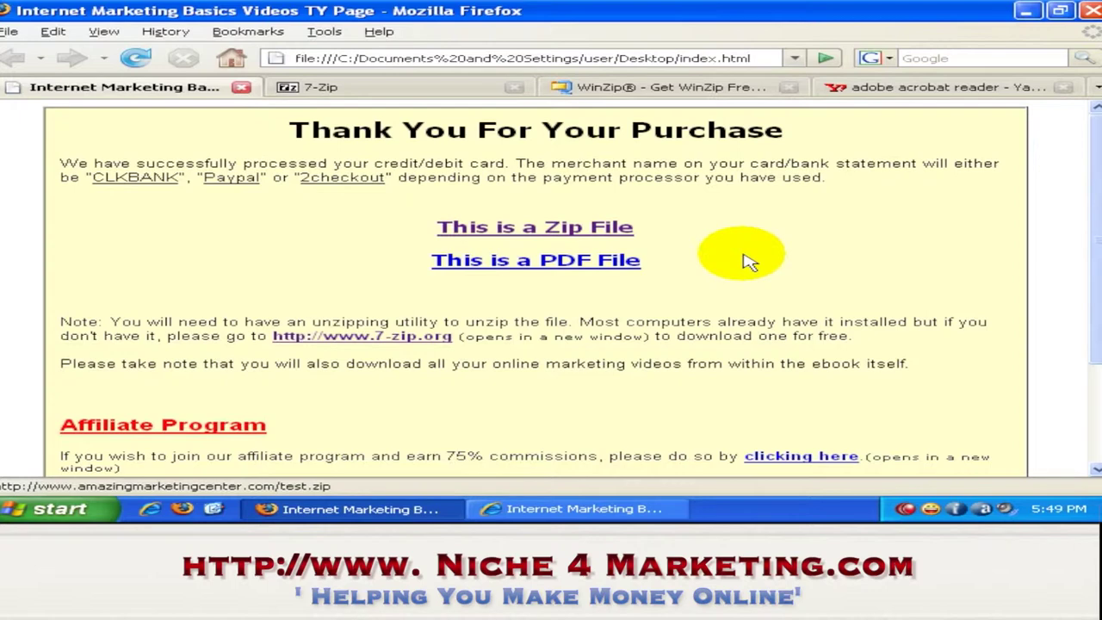
{"action": "right_click", "coordinate": [582, 270]}
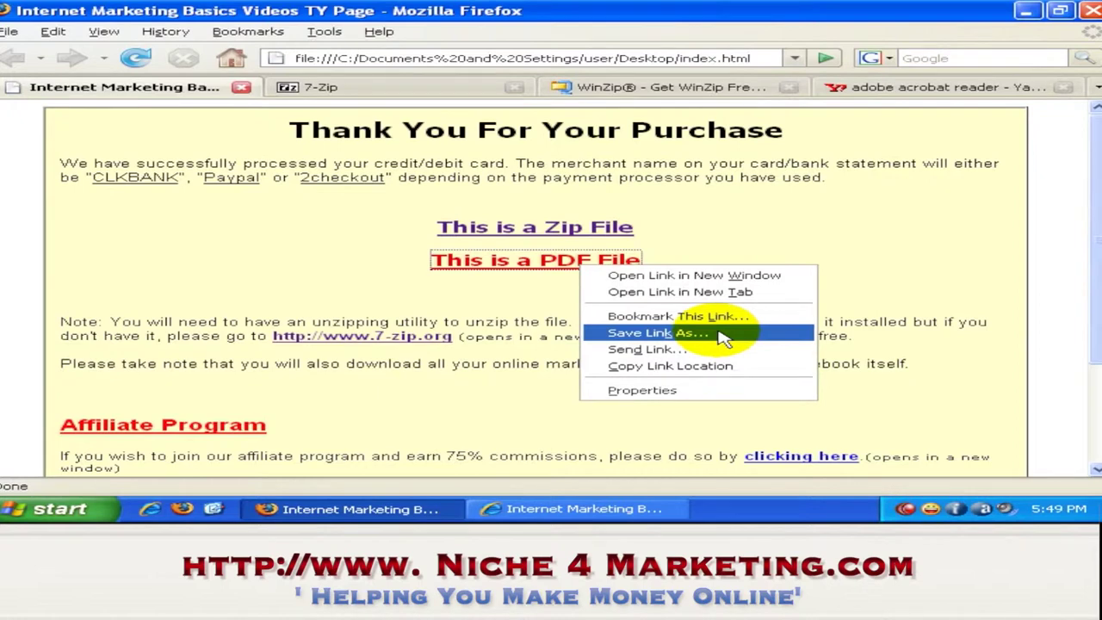
{"action": "left_click", "coordinate": [721, 336]}
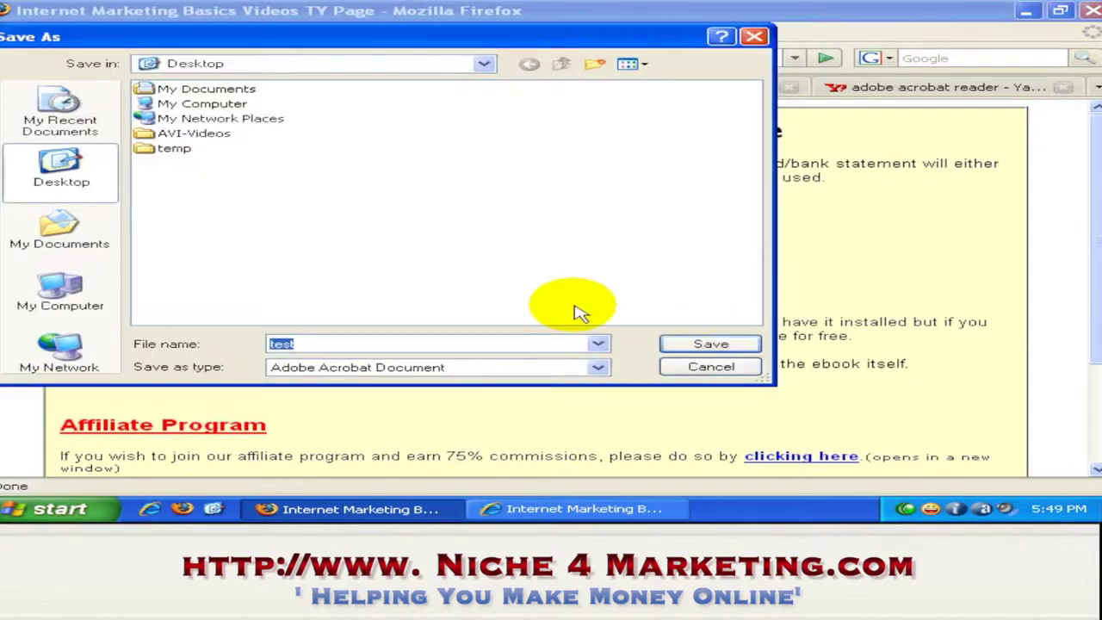
{"action": "left_click", "coordinate": [694, 347]}
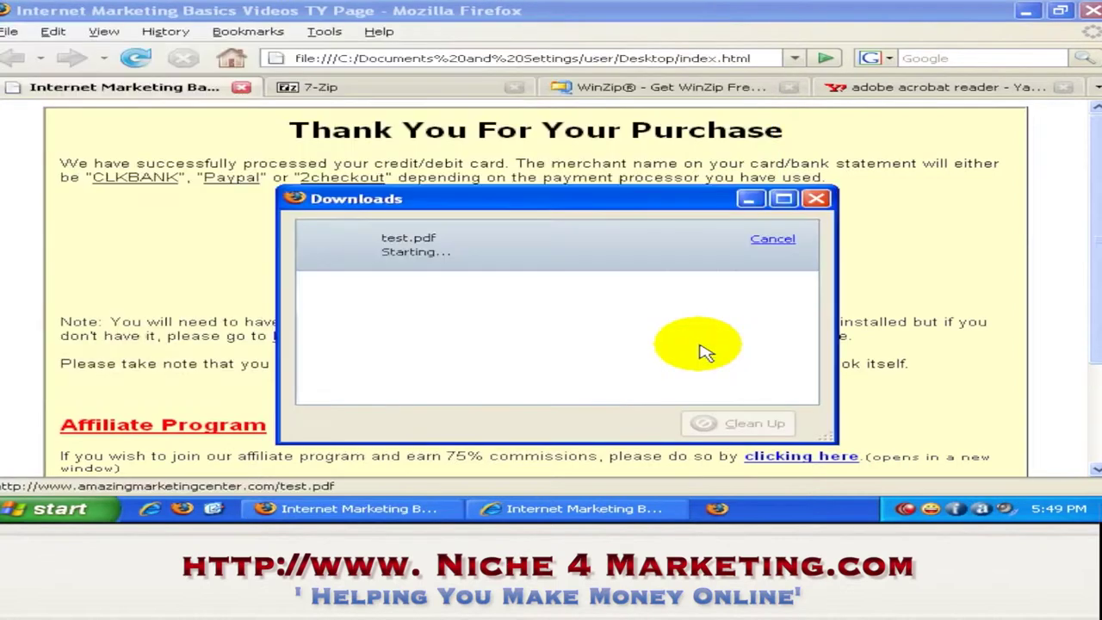
{"action": "left_click", "coordinate": [742, 423]}
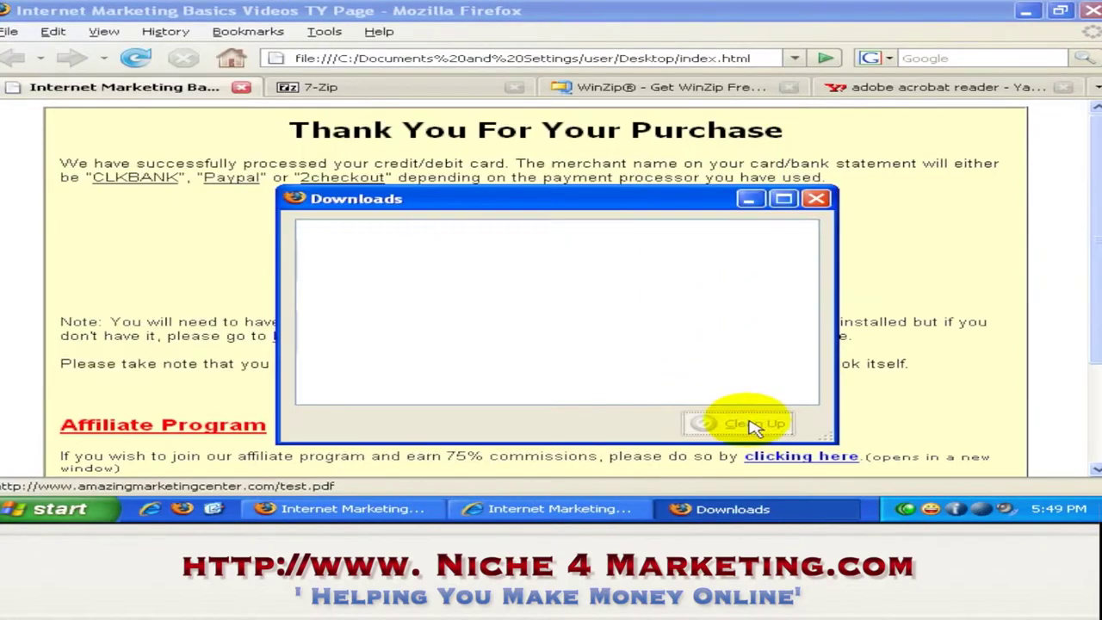
{"action": "left_click", "coordinate": [815, 202]}
Try saving the PDF link in Internet Explorer, cancel, and minimise everything to the desktop
{"action": "left_click", "coordinate": [603, 509]}
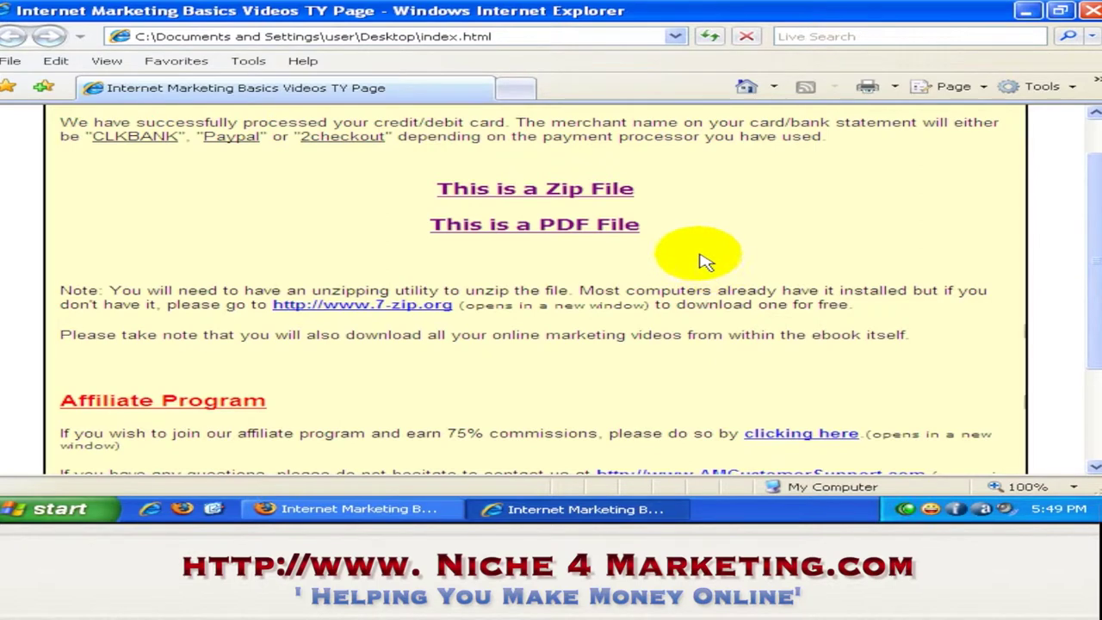
{"action": "right_click", "coordinate": [579, 233]}
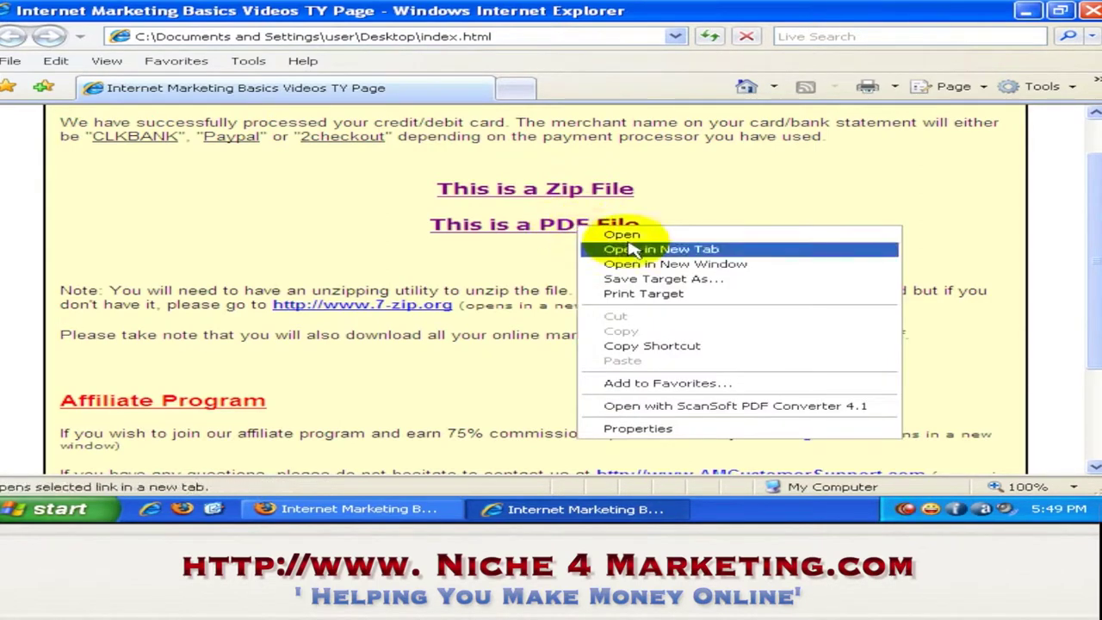
{"action": "left_click", "coordinate": [739, 287]}
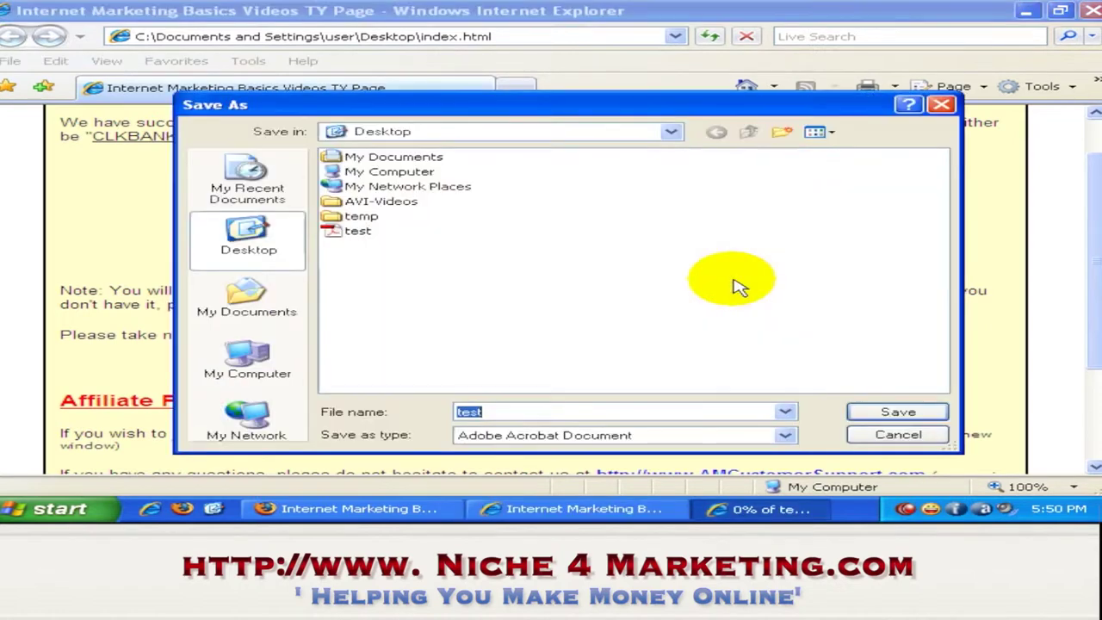
{"action": "left_click", "coordinate": [888, 434]}
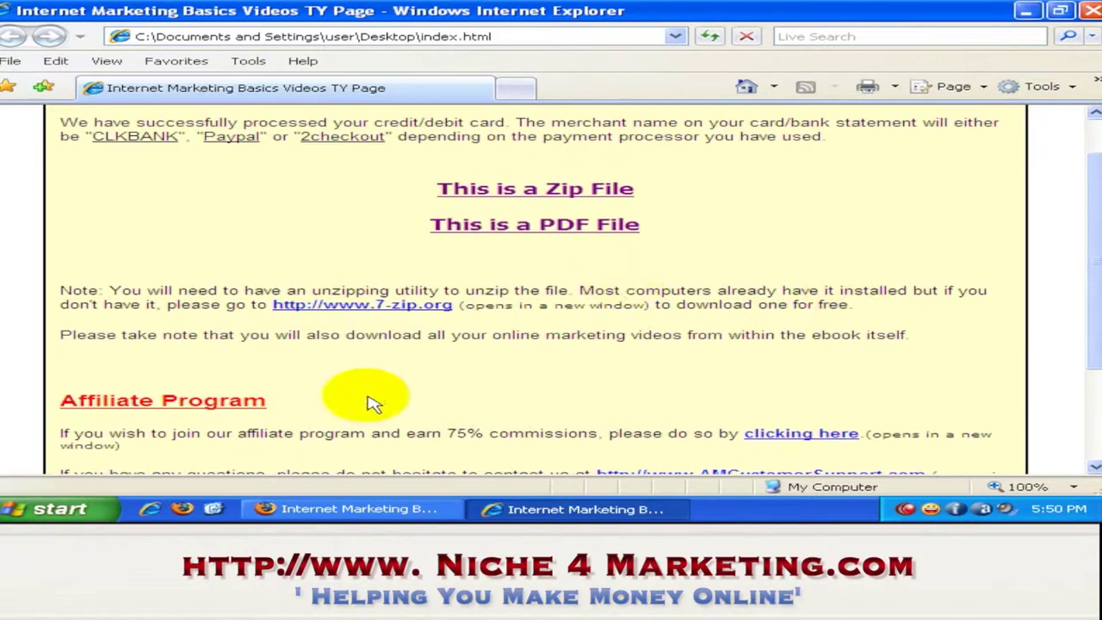
{"action": "left_click", "coordinate": [213, 509]}
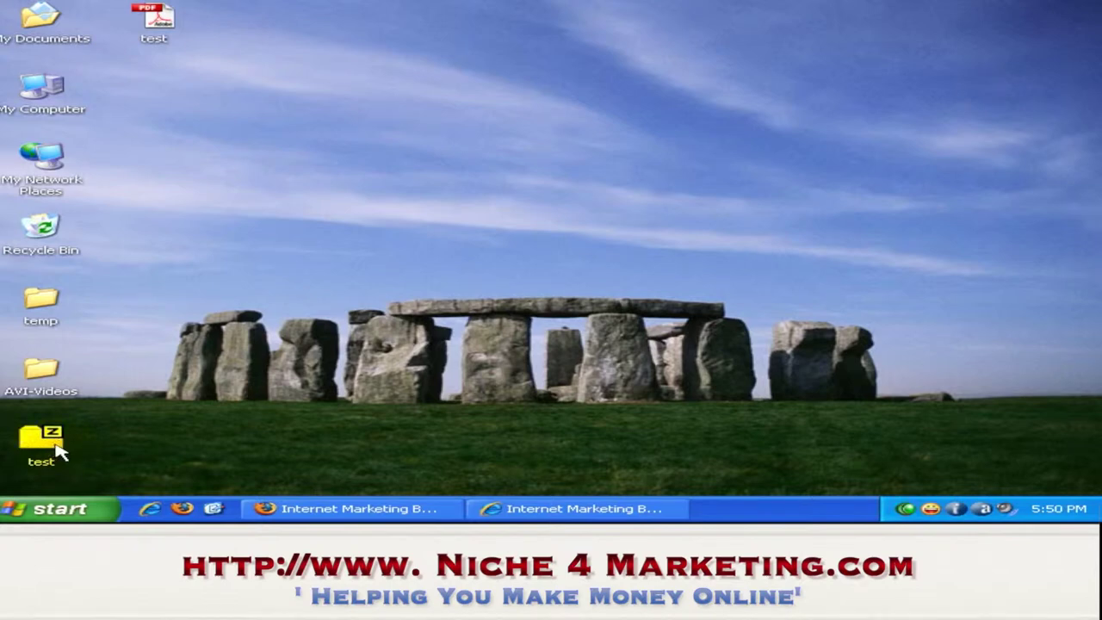
Extract test.zip onto the desktop with 7-Zip's Extract Here, replacing the existing test.pdf
{"action": "right_click", "coordinate": [58, 449]}
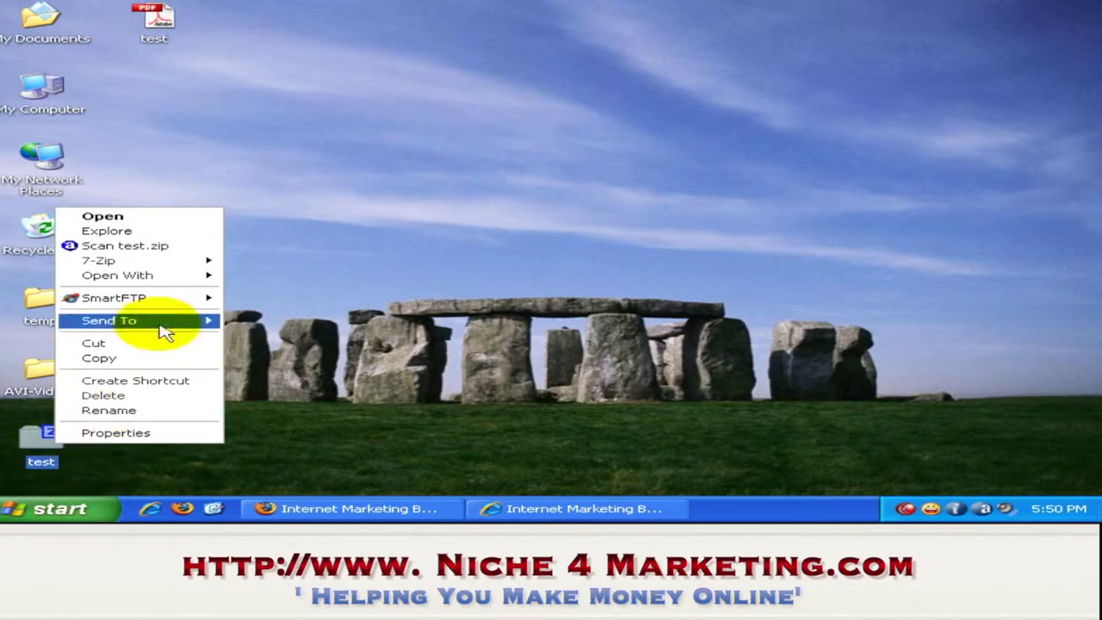
{"action": "mouse_move", "coordinate": [127, 266]}
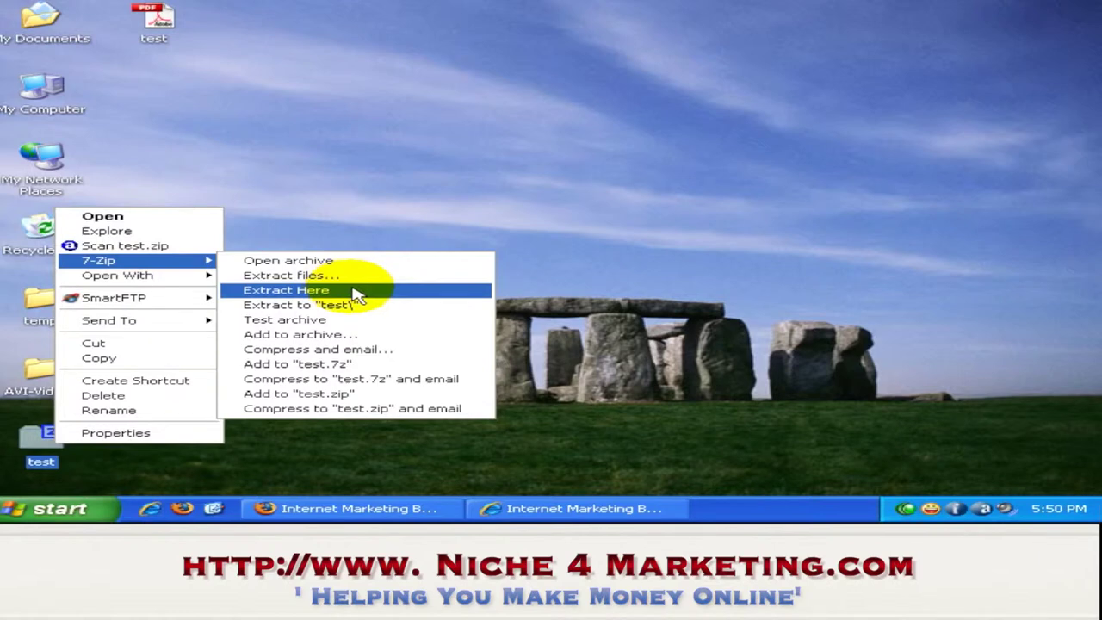
{"action": "left_click", "coordinate": [357, 295]}
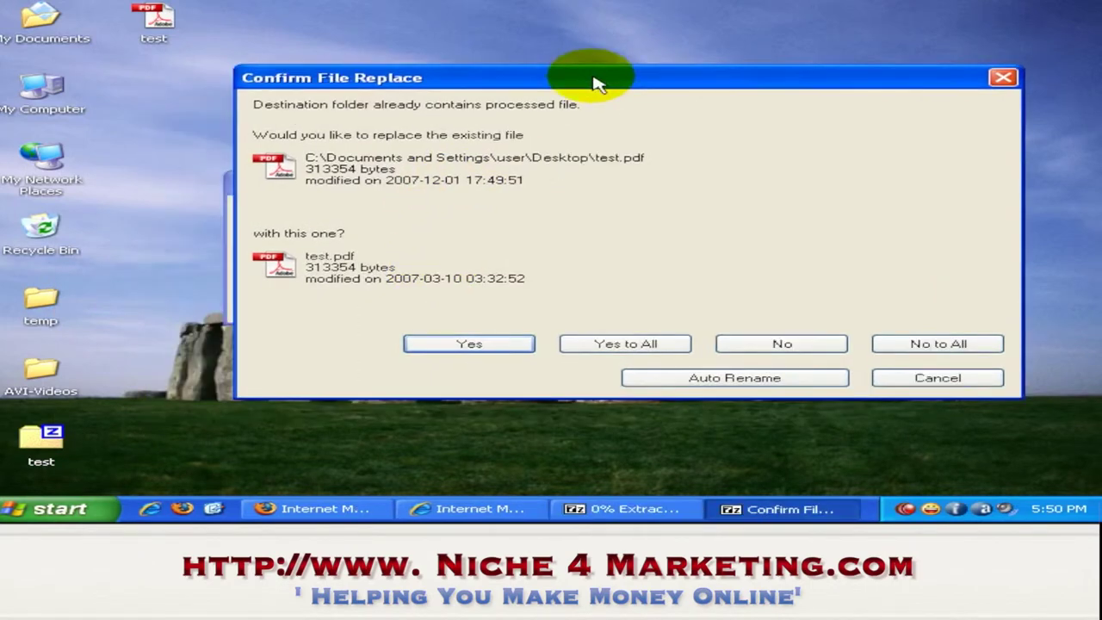
{"action": "left_click_drag", "start_coordinate": [595, 82], "coordinate": [642, 74]}
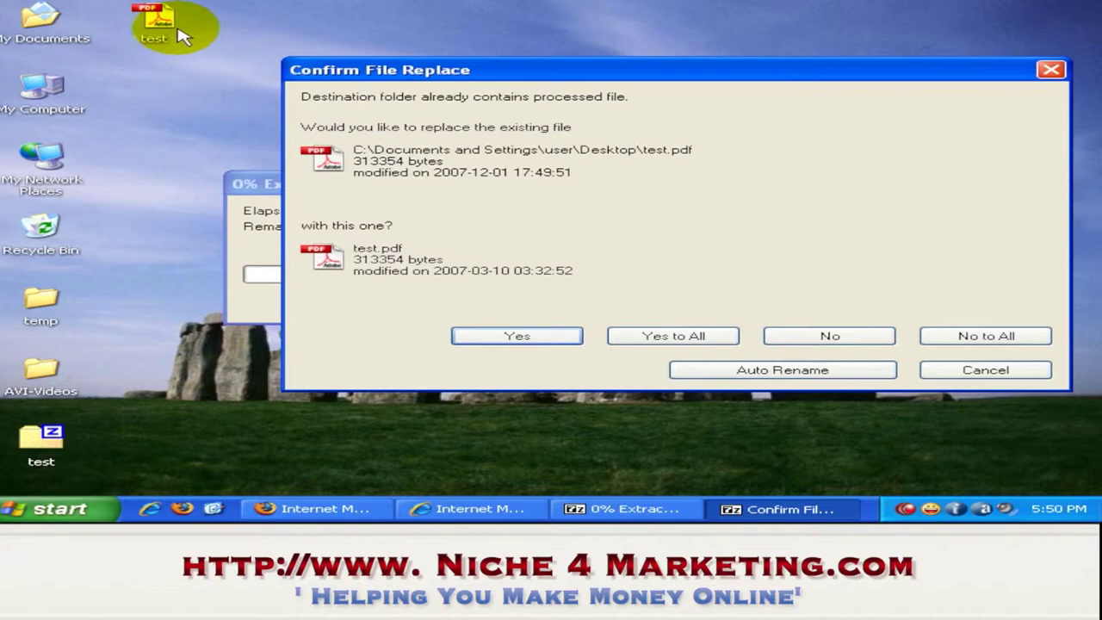
{"action": "left_click", "coordinate": [555, 338]}
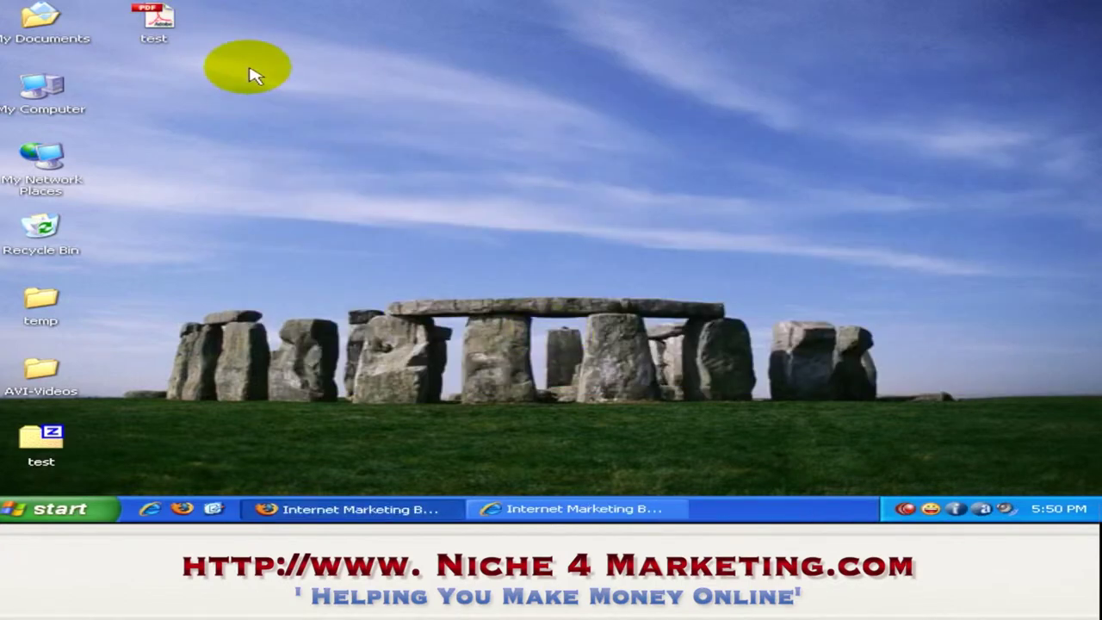
Delete test.pdf from the desktop
{"action": "left_click", "coordinate": [155, 25]}
{"action": "key", "text": "Delete"}
{"action": "left_click", "coordinate": [659, 274]}
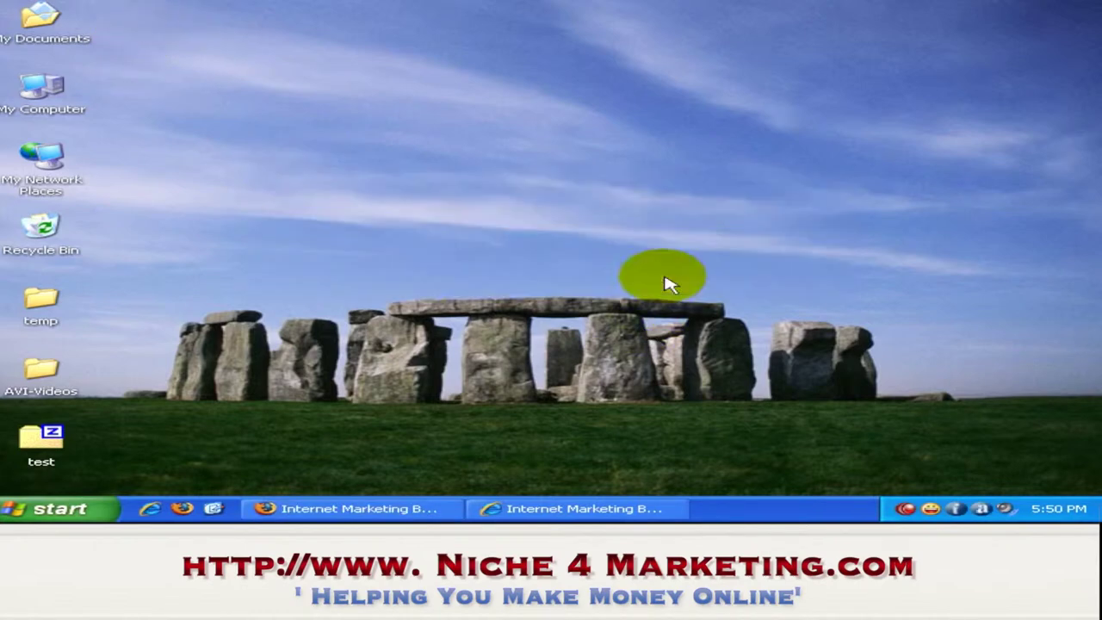
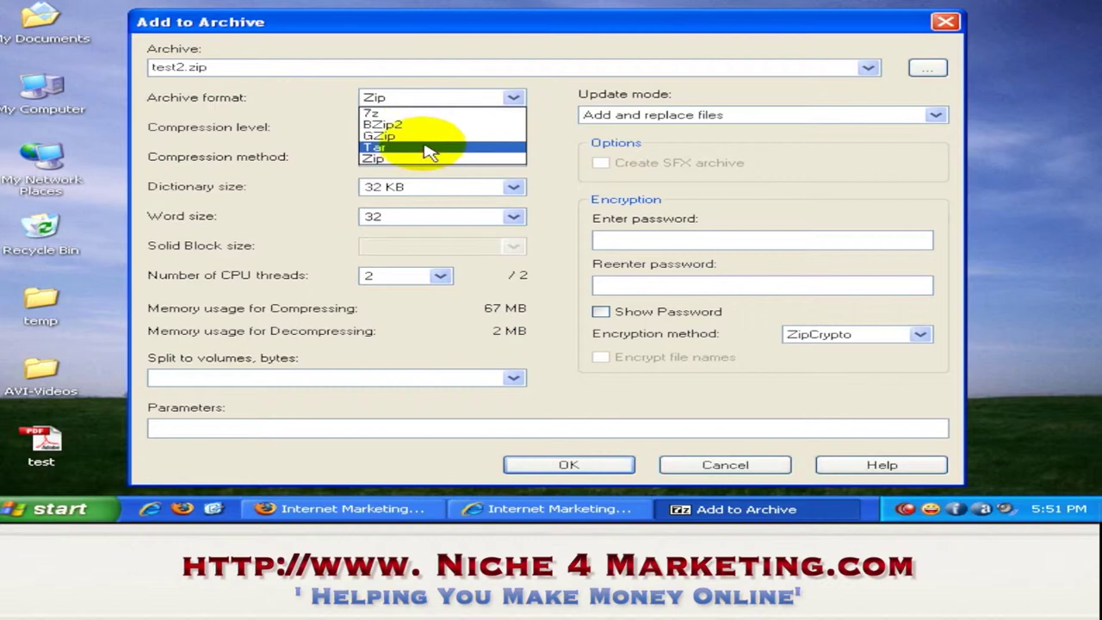
Choose Zip format with Normal level, Deflate method, 32 KB dictionary and word size 32
{"action": "left_click", "coordinate": [429, 161]}
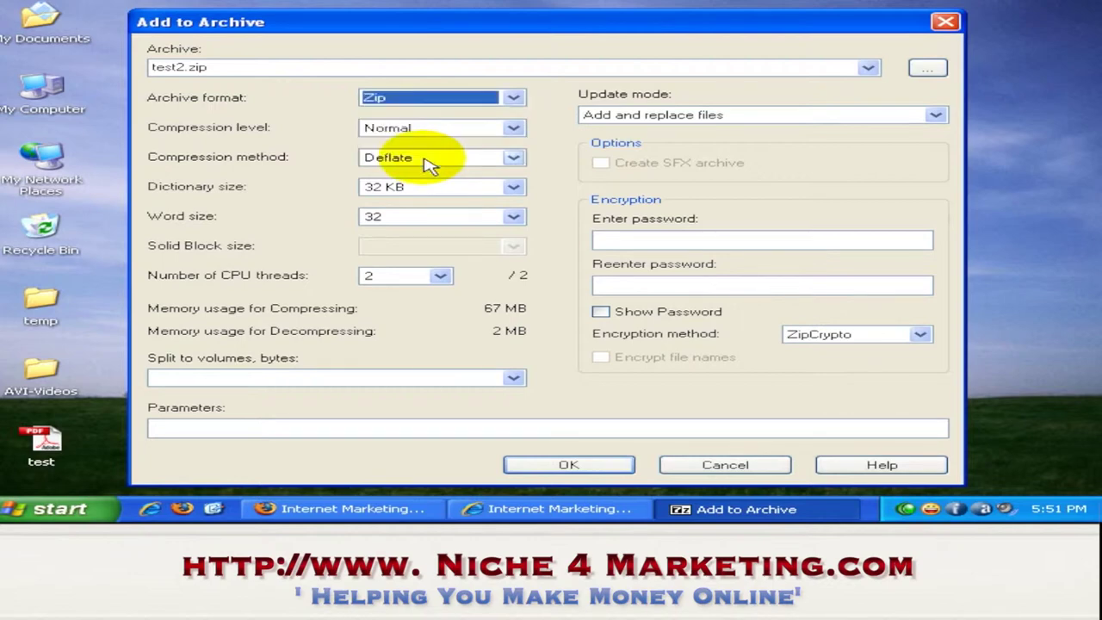
{"action": "left_click", "coordinate": [465, 126]}
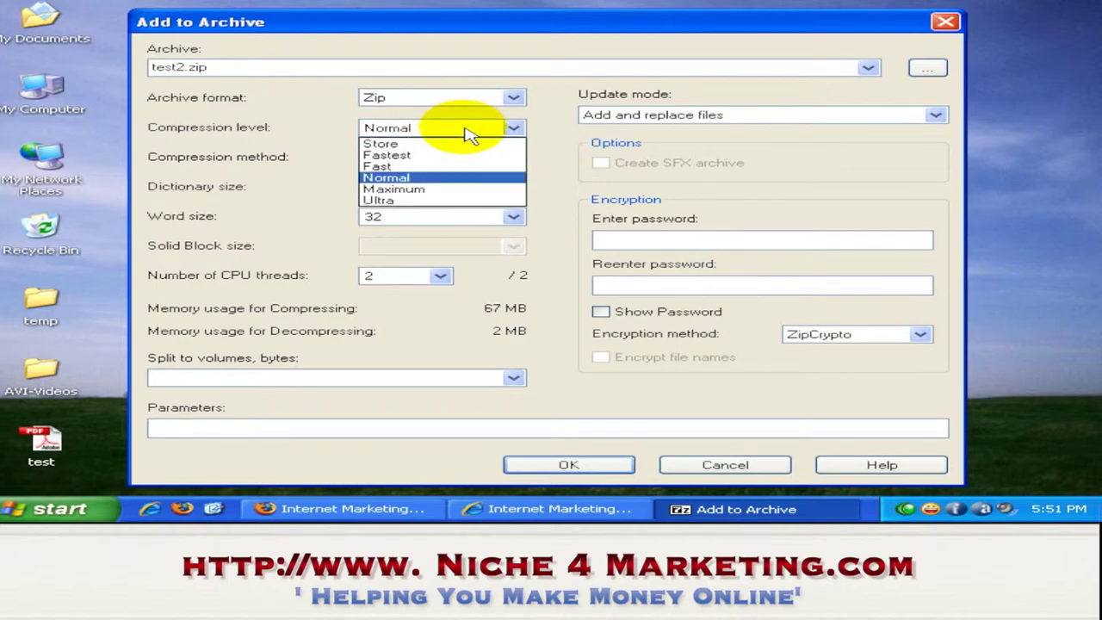
{"action": "left_click", "coordinate": [481, 179]}
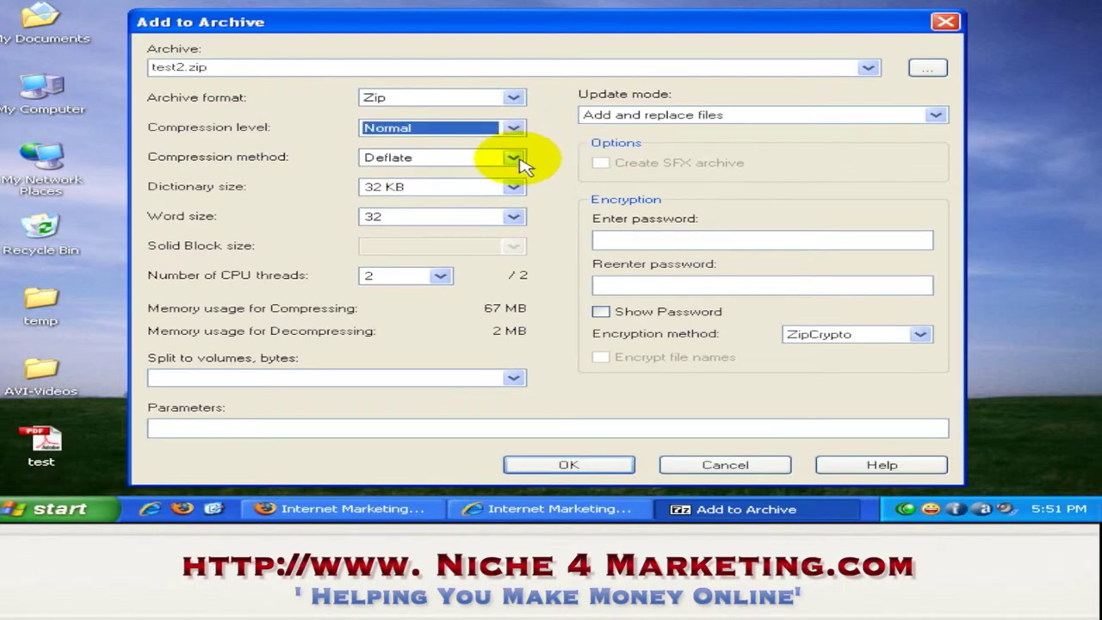
{"action": "left_click", "coordinate": [419, 157]}
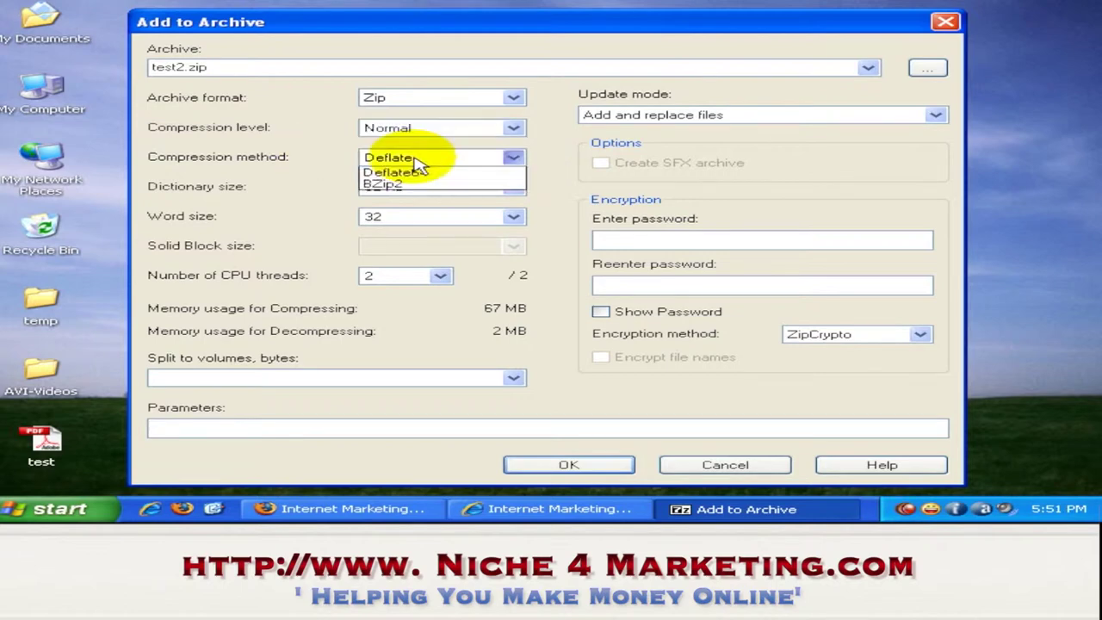
{"action": "left_click", "coordinate": [515, 158]}
{"action": "left_click", "coordinate": [513, 187]}
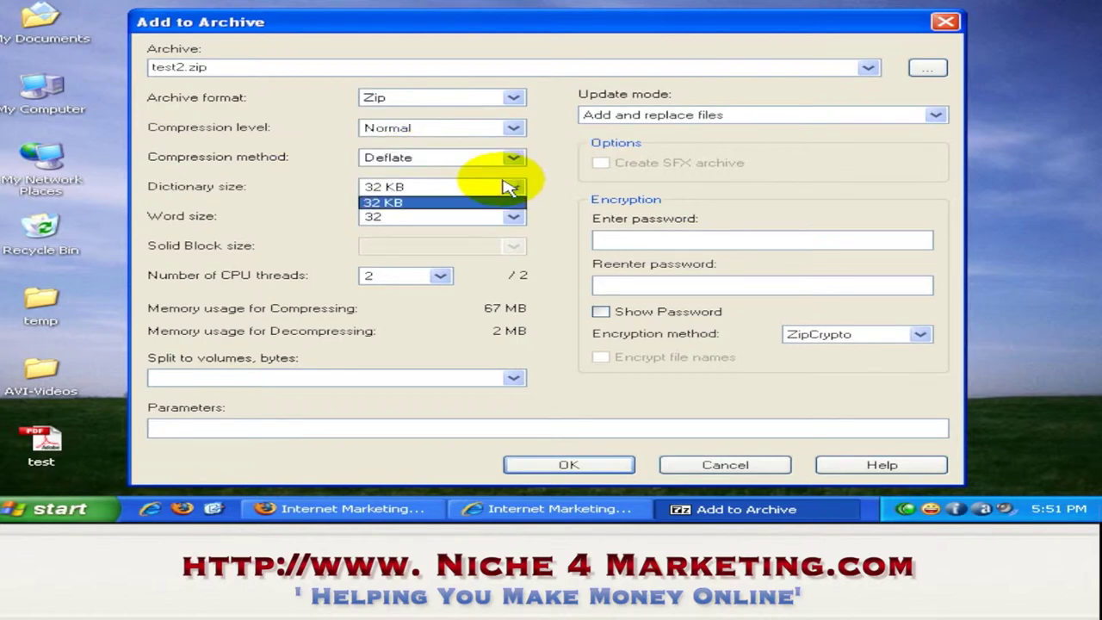
{"action": "left_click", "coordinate": [513, 187]}
{"action": "left_click", "coordinate": [515, 188]}
{"action": "left_click", "coordinate": [516, 187]}
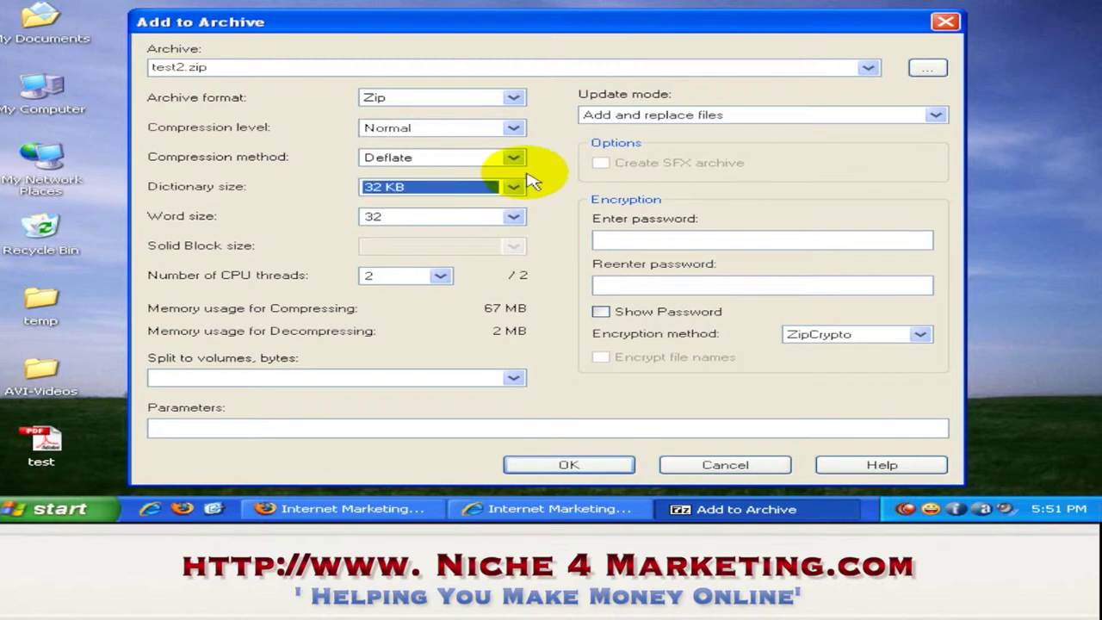
{"action": "left_click", "coordinate": [516, 216]}
{"action": "left_click", "coordinate": [517, 216]}
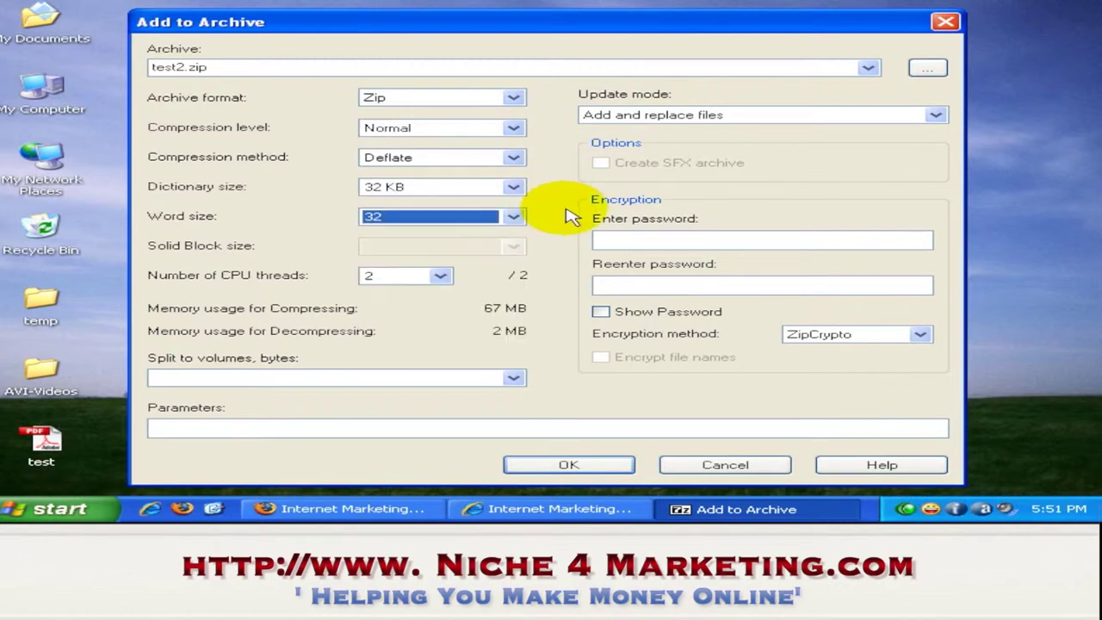
Leave the password fields empty and create test2.zip
{"action": "left_click", "coordinate": [698, 242]}
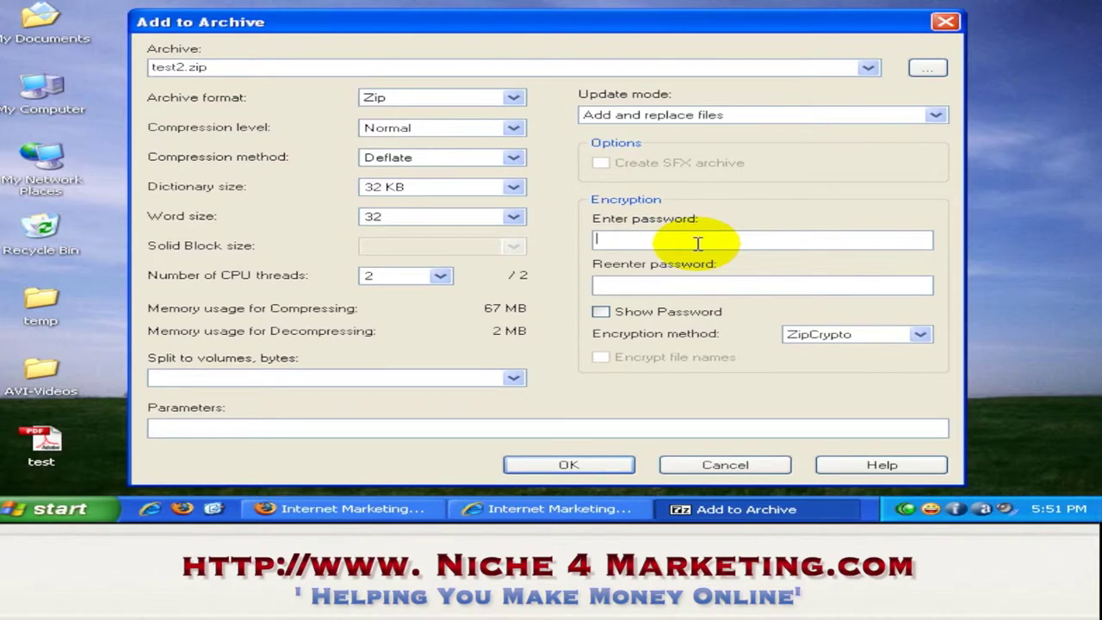
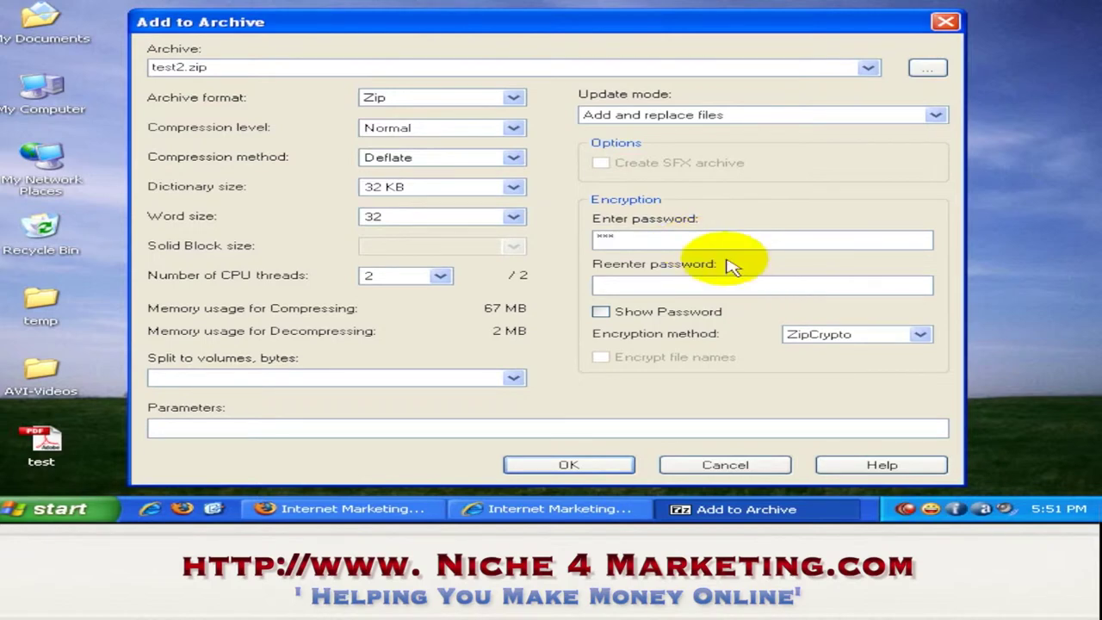
{"action": "left_click", "coordinate": [708, 284]}
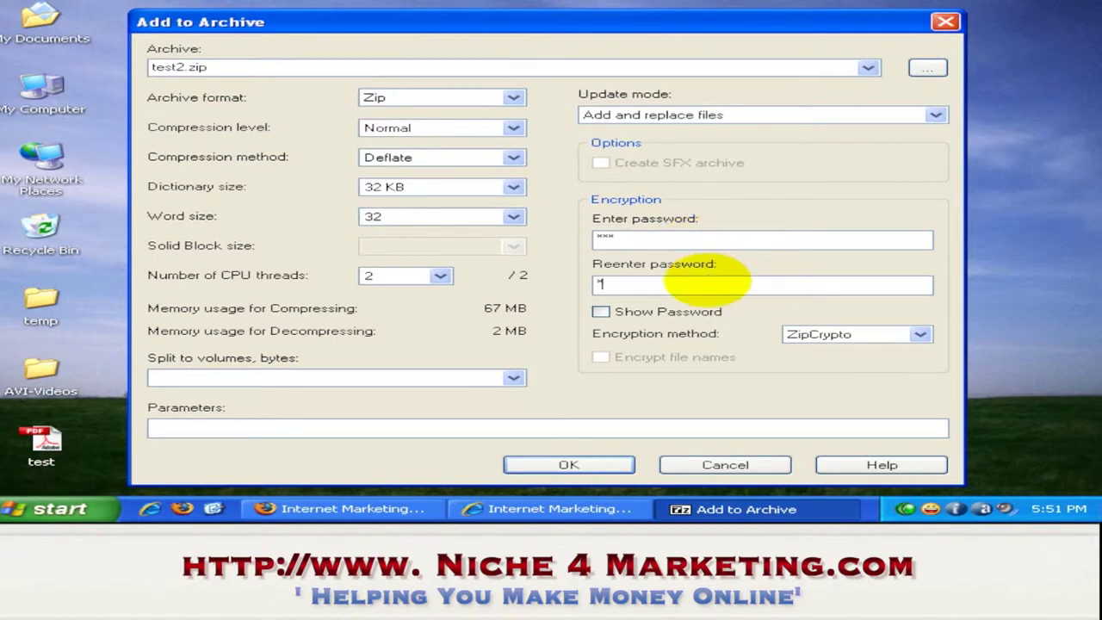
{"action": "type", "text": "1"}
{"action": "key", "text": "BackSpace"}
{"action": "left_click", "coordinate": [692, 242]}
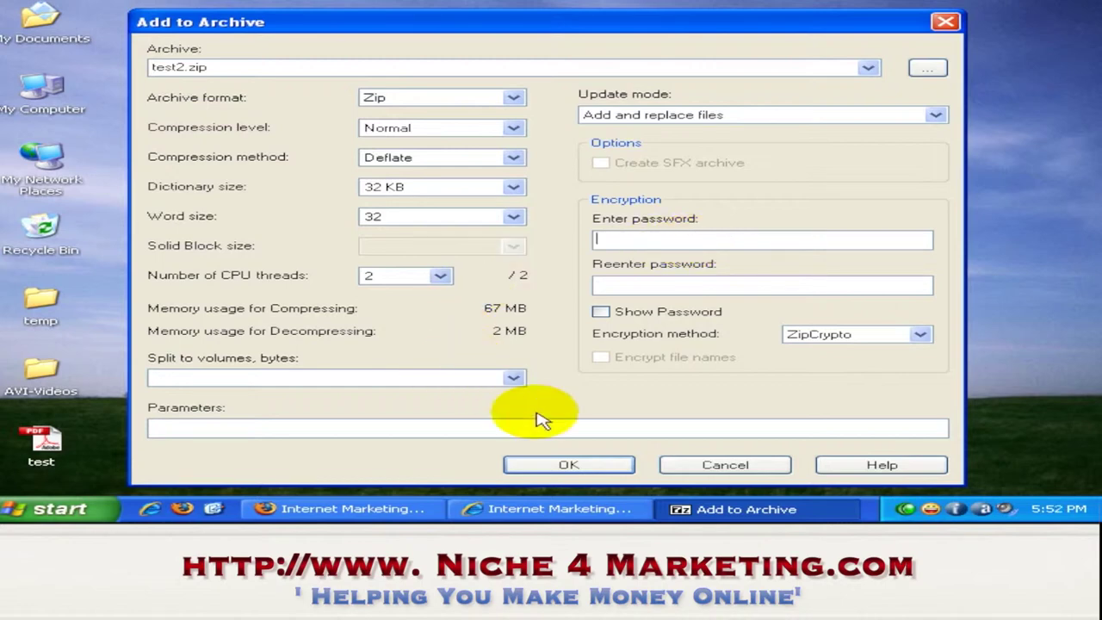
{"action": "left_click", "coordinate": [569, 465]}
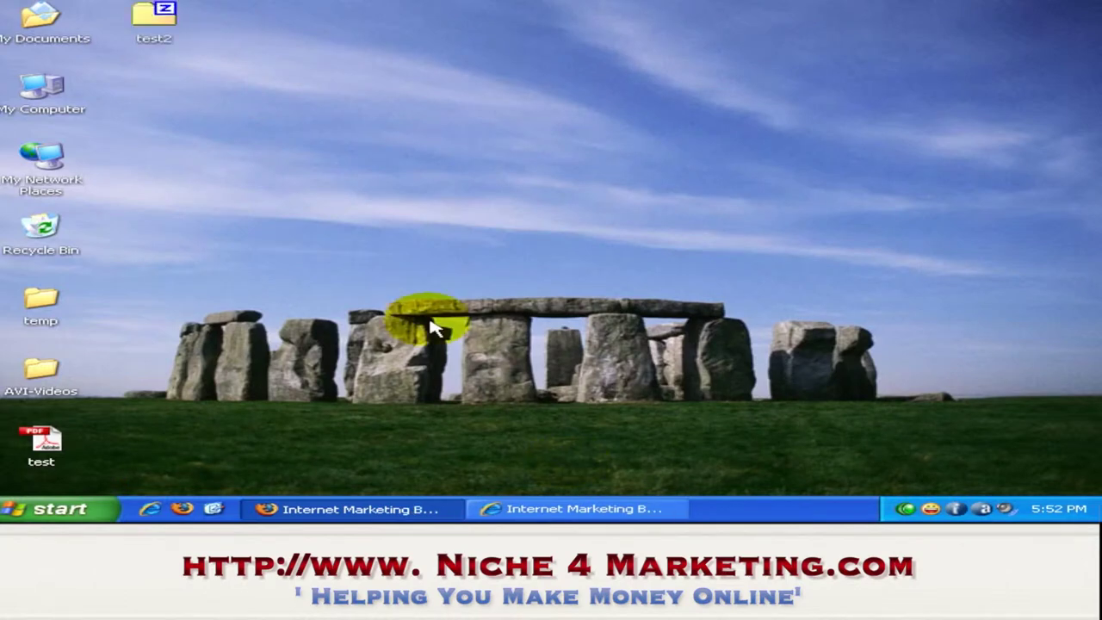
Open test2.zip from the desktop in 7-Zip to see test.pdf inside
{"action": "left_click", "coordinate": [167, 42]}
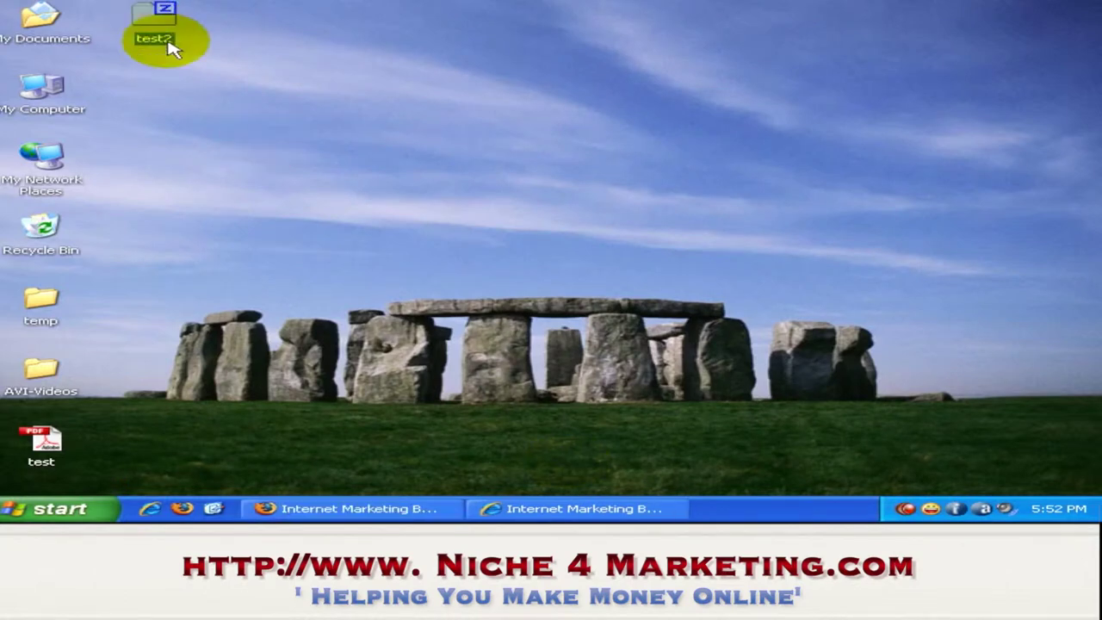
{"action": "left_click", "coordinate": [284, 82]}
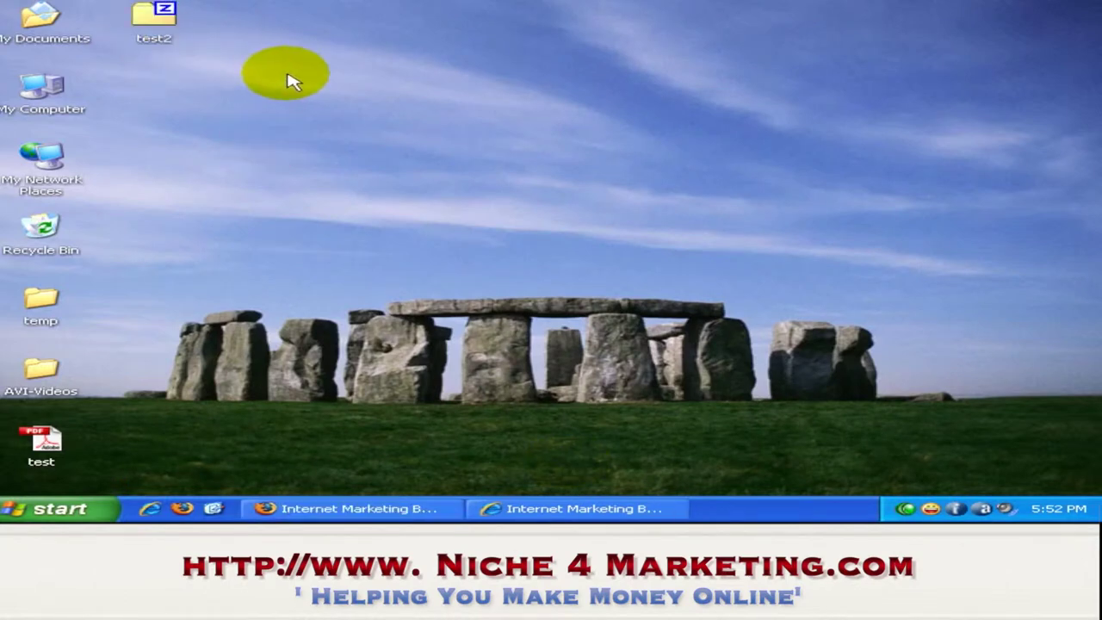
{"action": "double_click", "coordinate": [167, 38]}
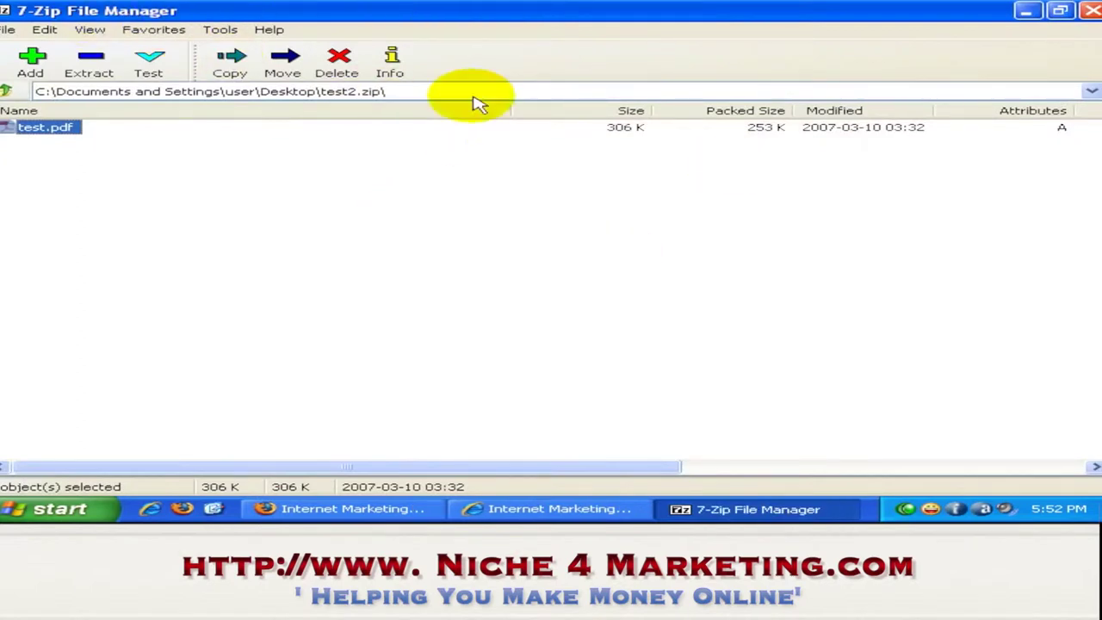
{"action": "left_click", "coordinate": [179, 155]}
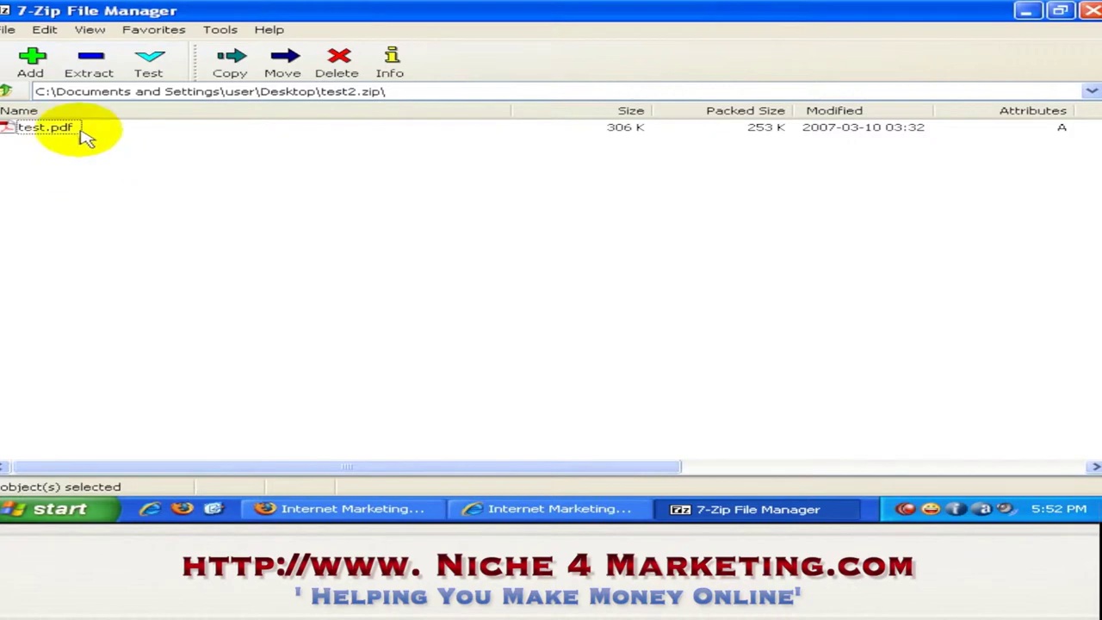
Open the Misc folder inside ###NON-WEBSITES### in the Tjr folder
{"action": "left_click", "coordinate": [85, 513]}
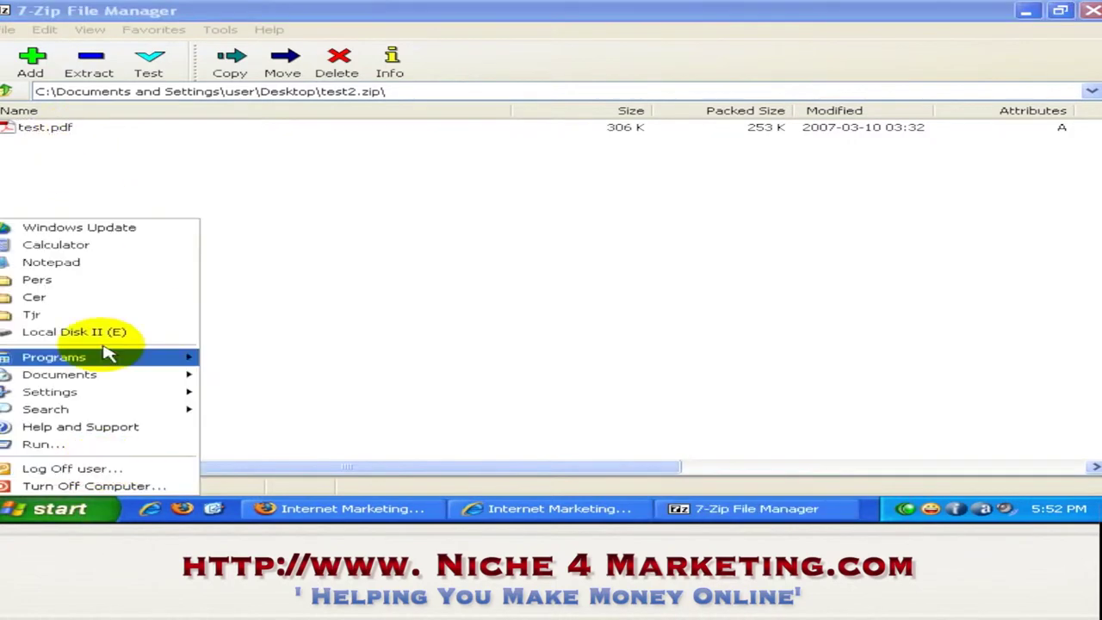
{"action": "left_click", "coordinate": [112, 316]}
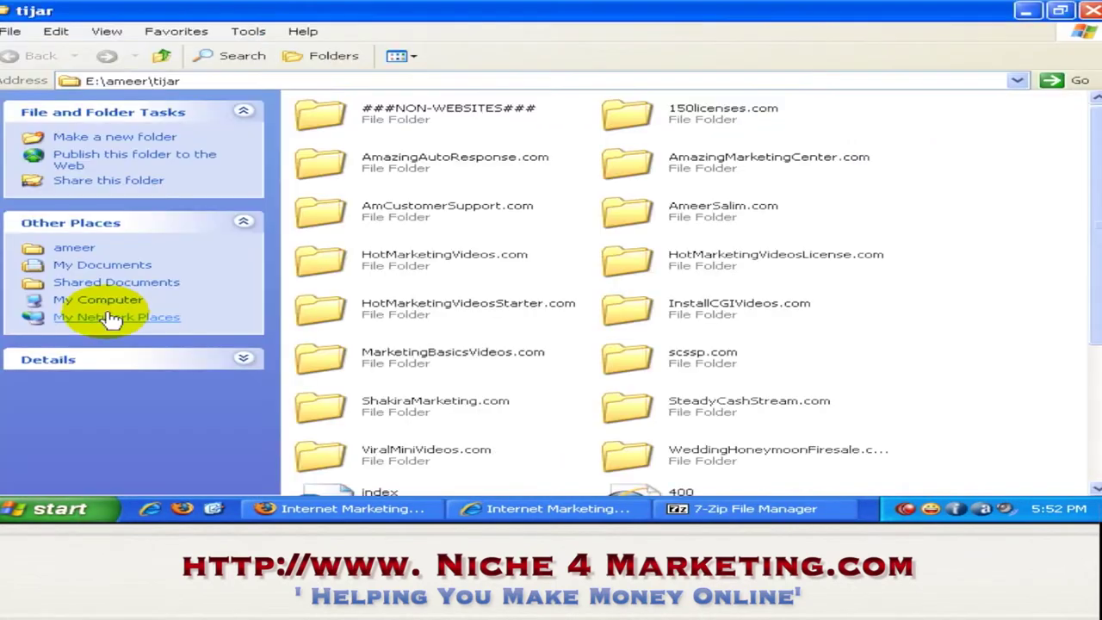
{"action": "double_click", "coordinate": [437, 96]}
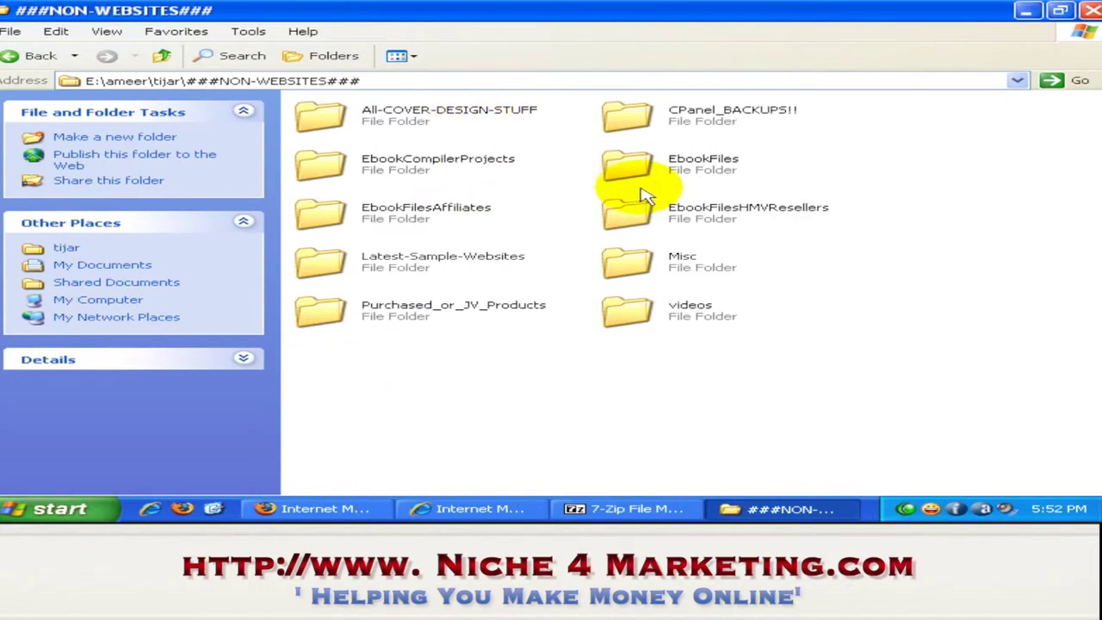
{"action": "double_click", "coordinate": [658, 268]}
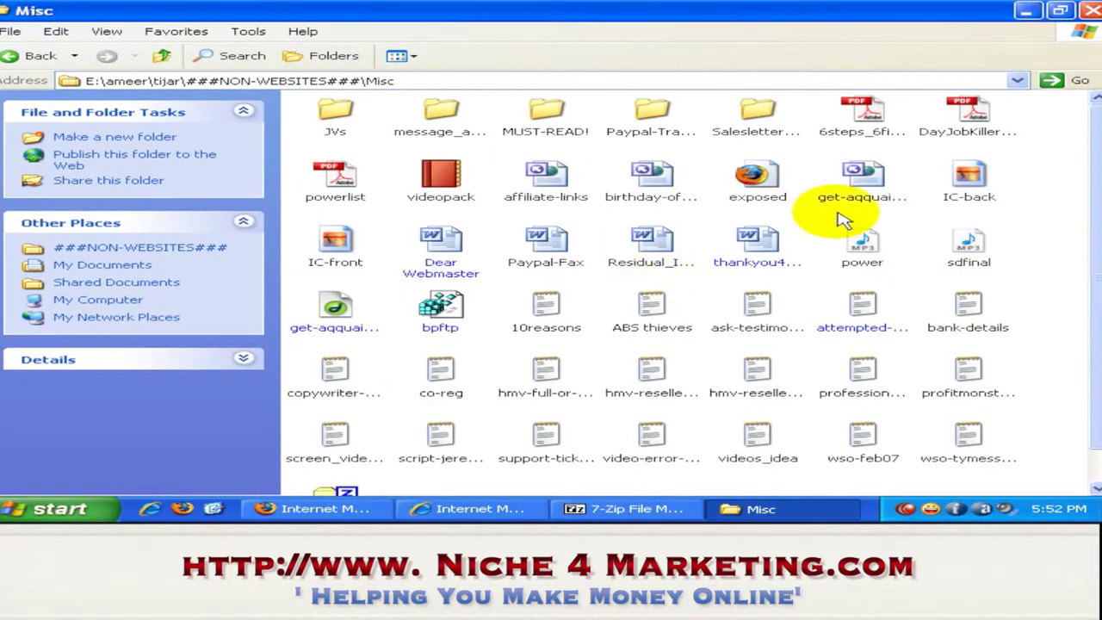
Select the two top-row PDFs, powerlist, videopack and affiliate-links
{"action": "left_click", "coordinate": [875, 131]}
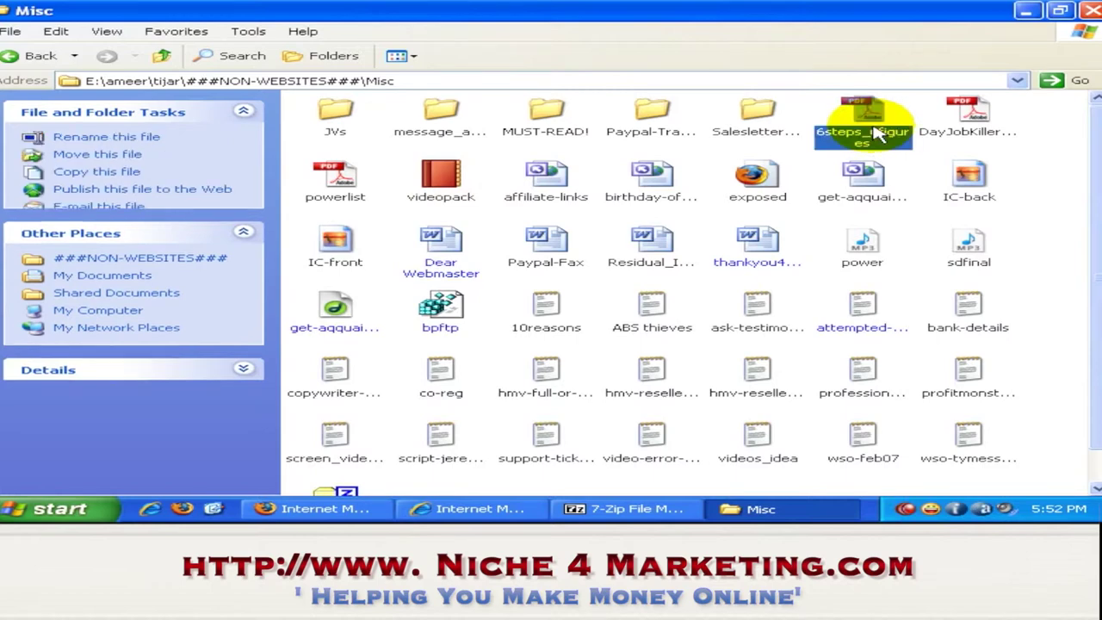
{"action": "left_click", "coordinate": [989, 133], "text": "ctrl"}
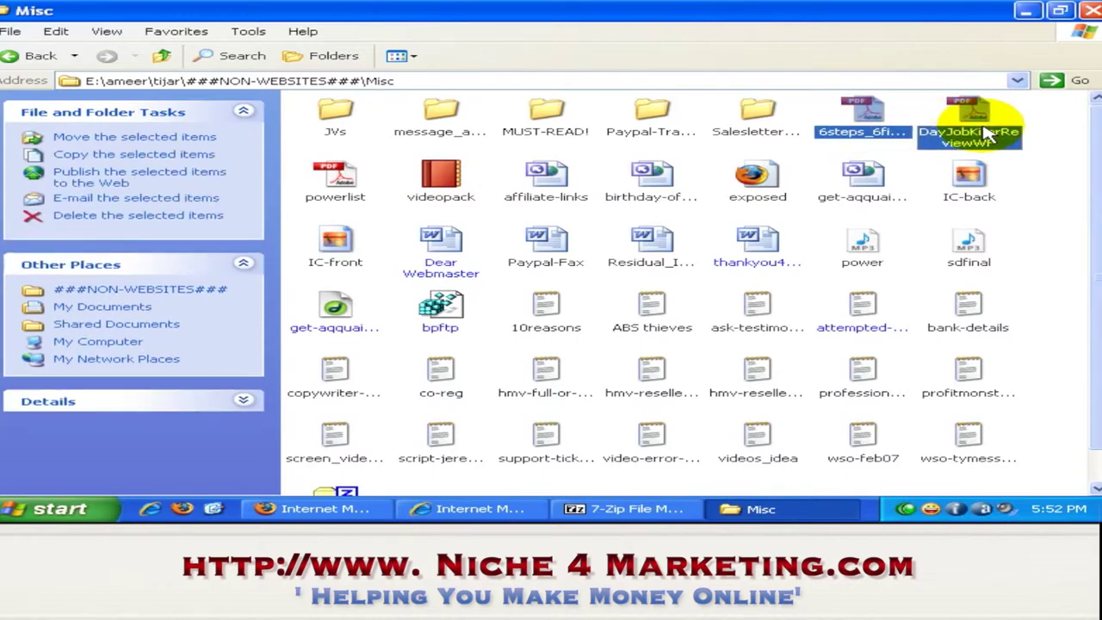
{"action": "left_click", "coordinate": [349, 198], "text": "ctrl"}
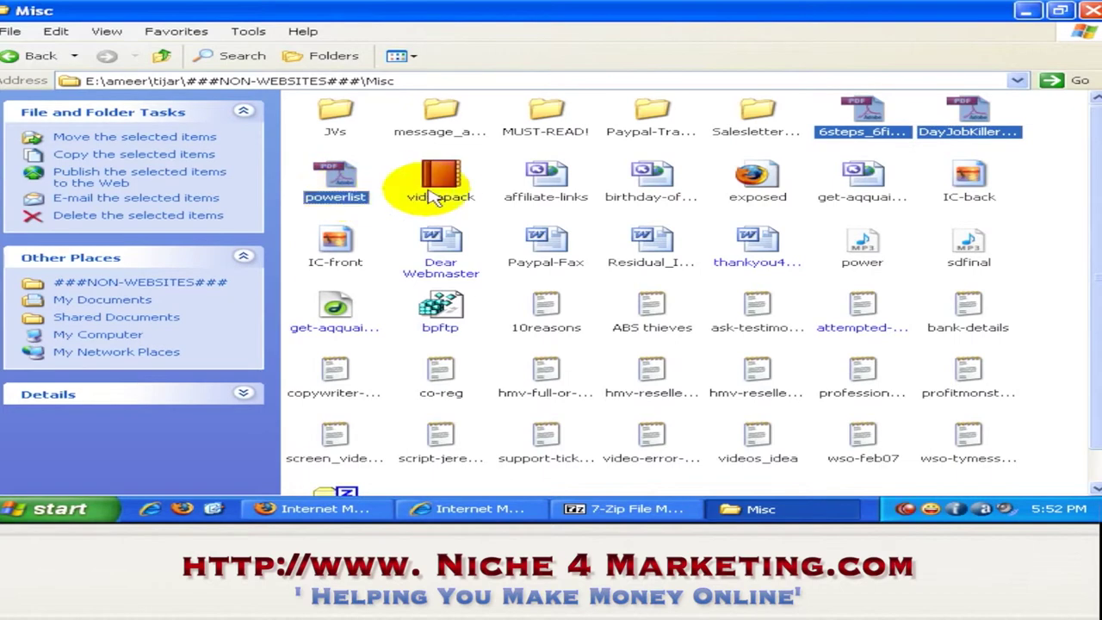
{"action": "left_click", "coordinate": [441, 185], "text": "ctrl"}
{"action": "left_click", "coordinate": [569, 191], "text": "ctrl"}
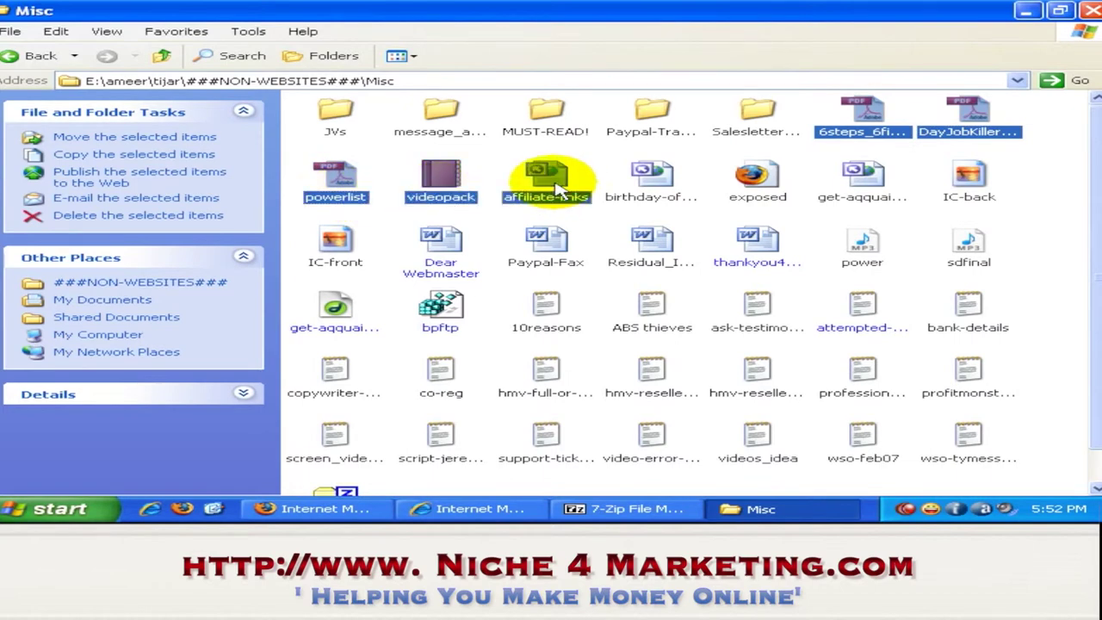
Add the selected files to a new archive, testing123.zip, saved on the Desktop
{"action": "right_click", "coordinate": [560, 192]}
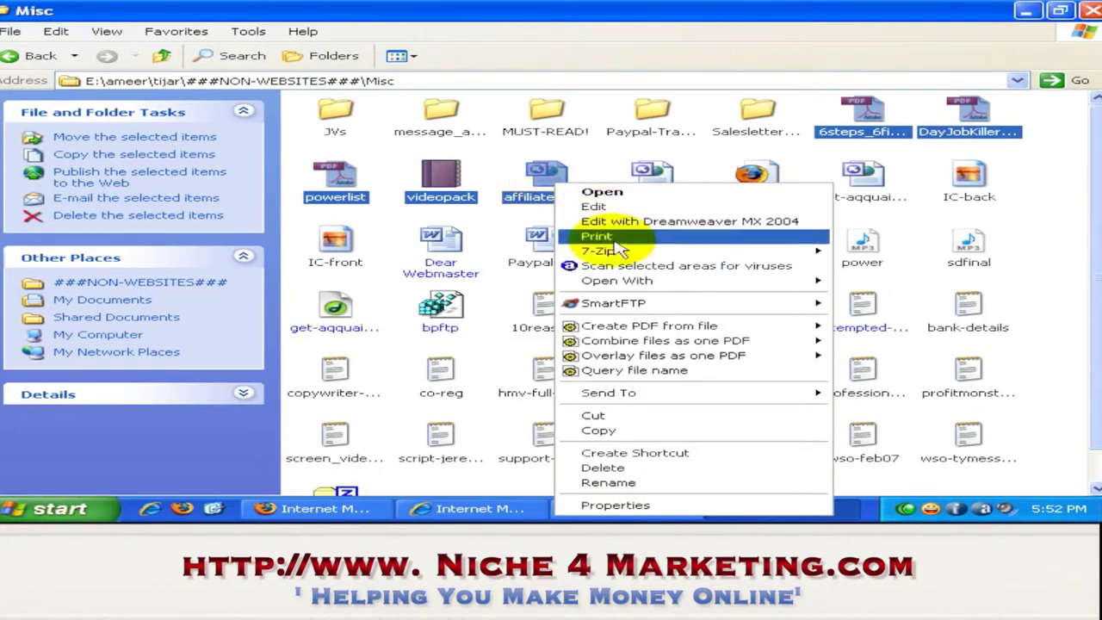
{"action": "mouse_move", "coordinate": [622, 258]}
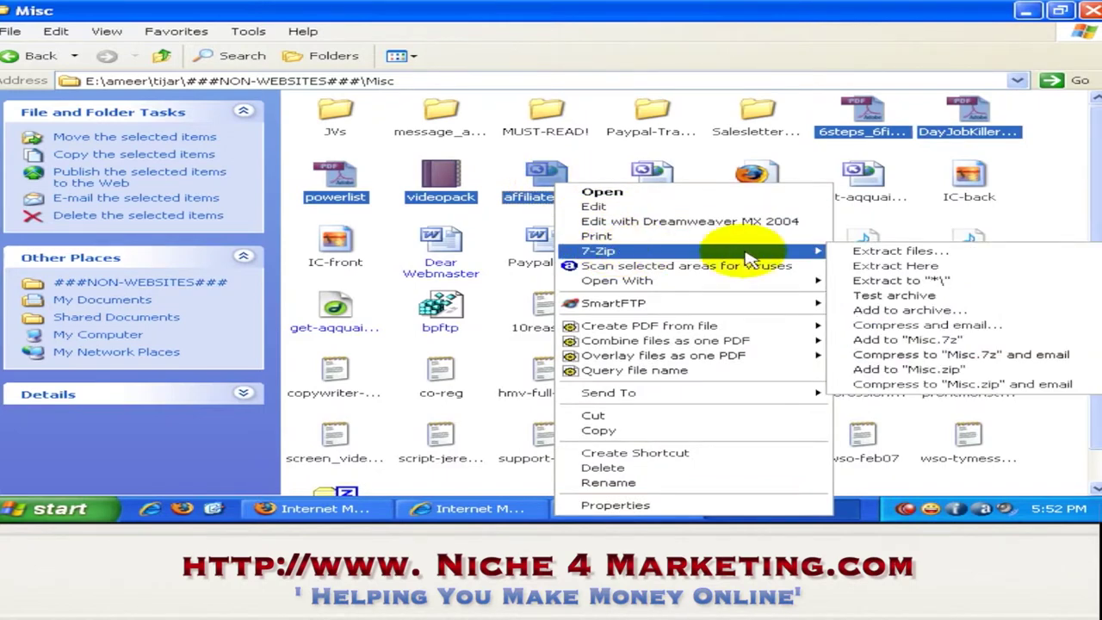
{"action": "left_click", "coordinate": [938, 318]}
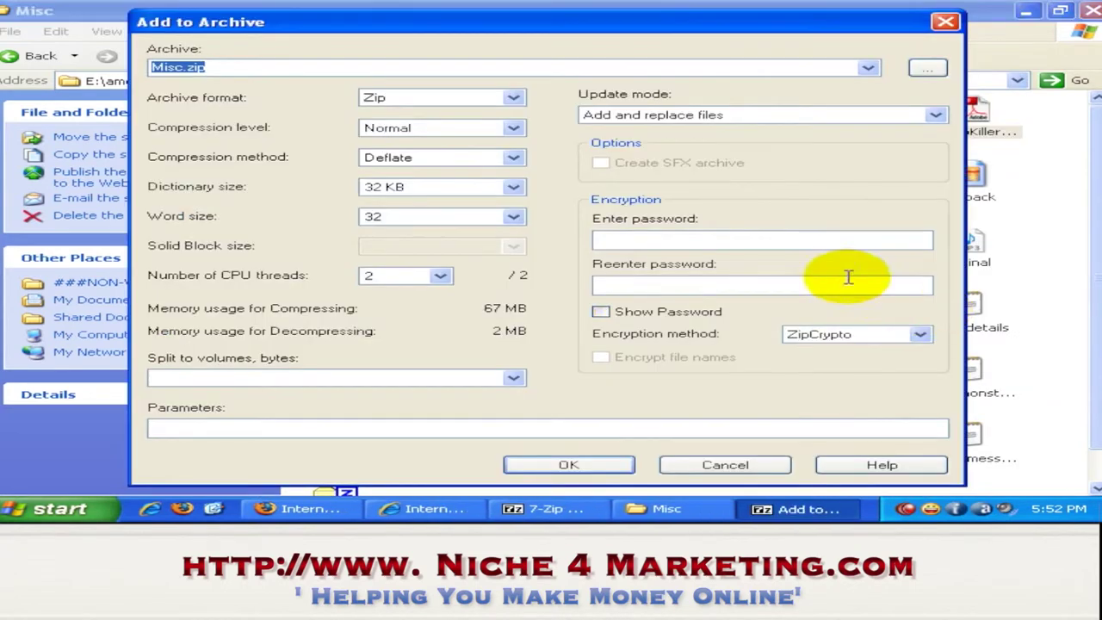
{"action": "left_click", "coordinate": [185, 68]}
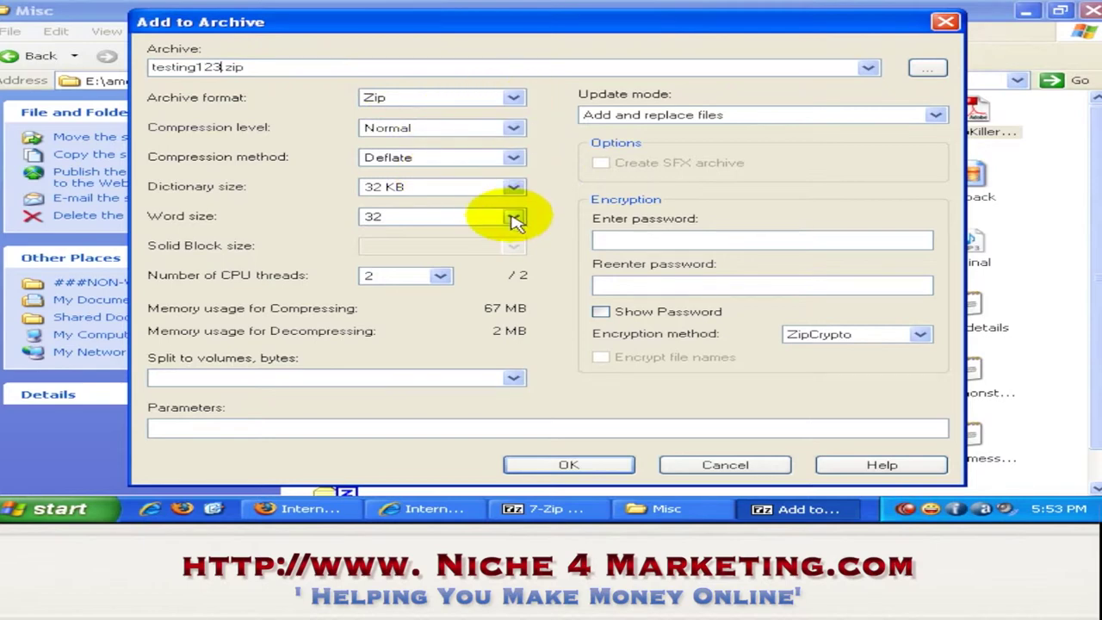
{"action": "left_click", "coordinate": [928, 69]}
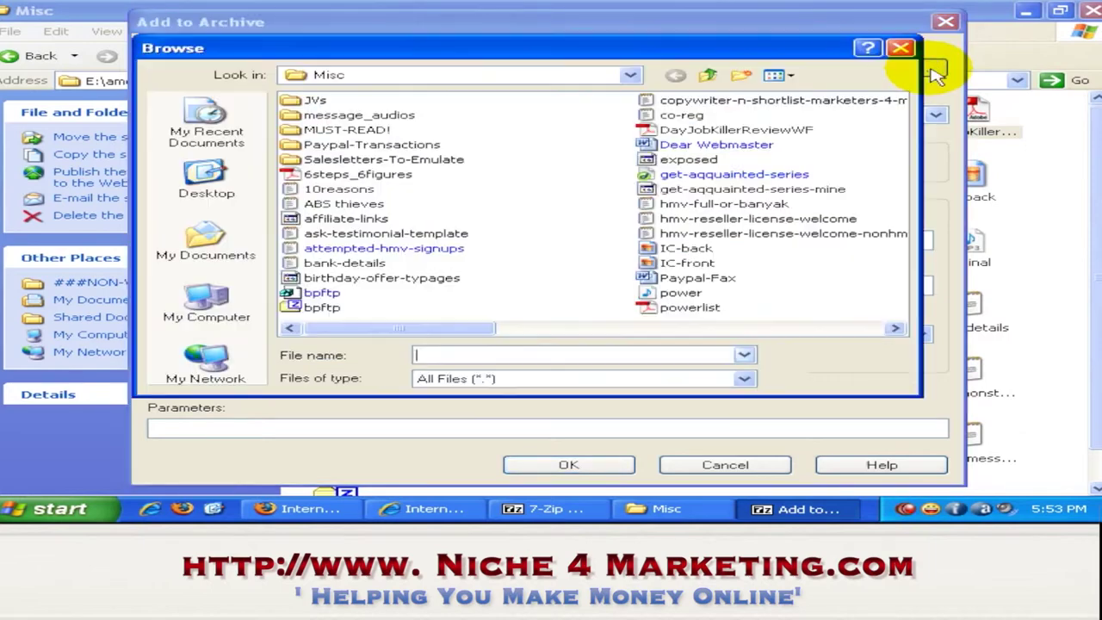
{"action": "left_click", "coordinate": [217, 178]}
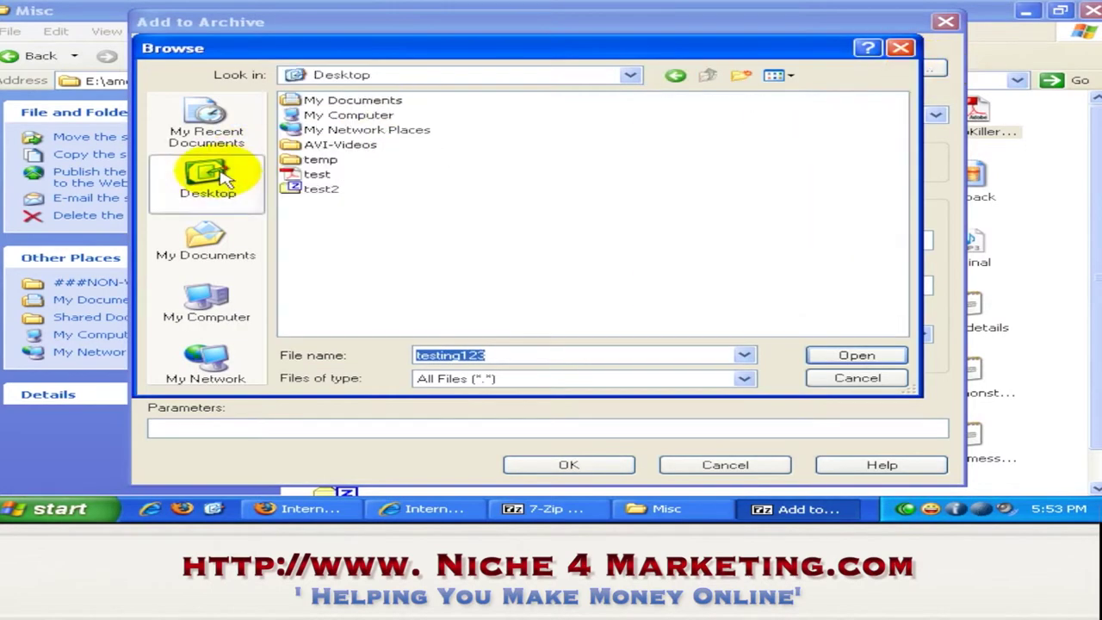
{"action": "left_click", "coordinate": [859, 358]}
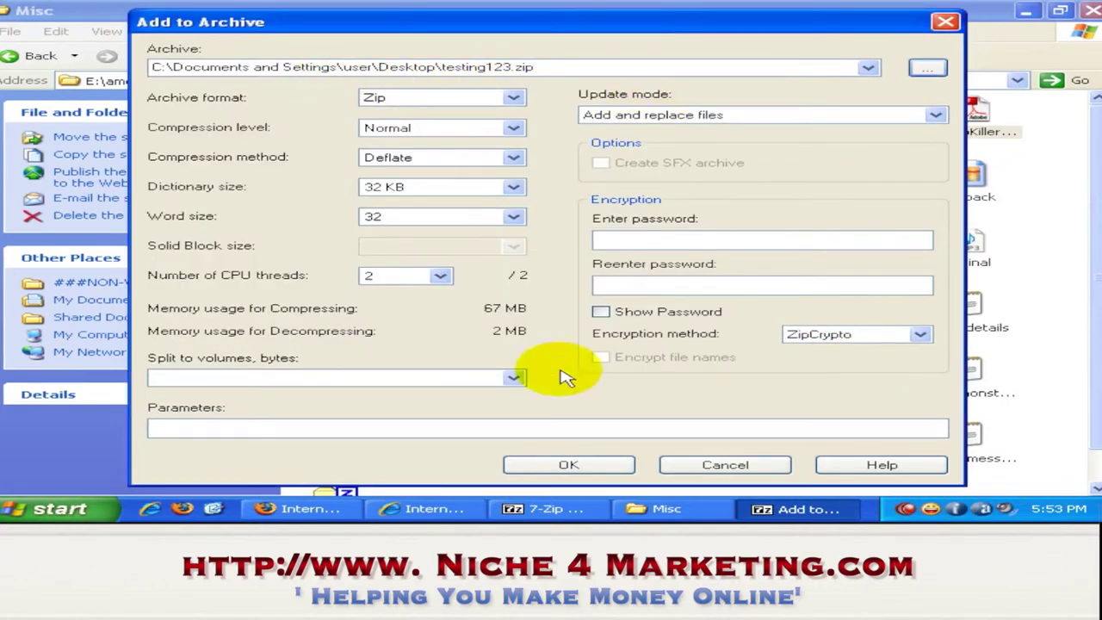
{"action": "left_click", "coordinate": [568, 462]}
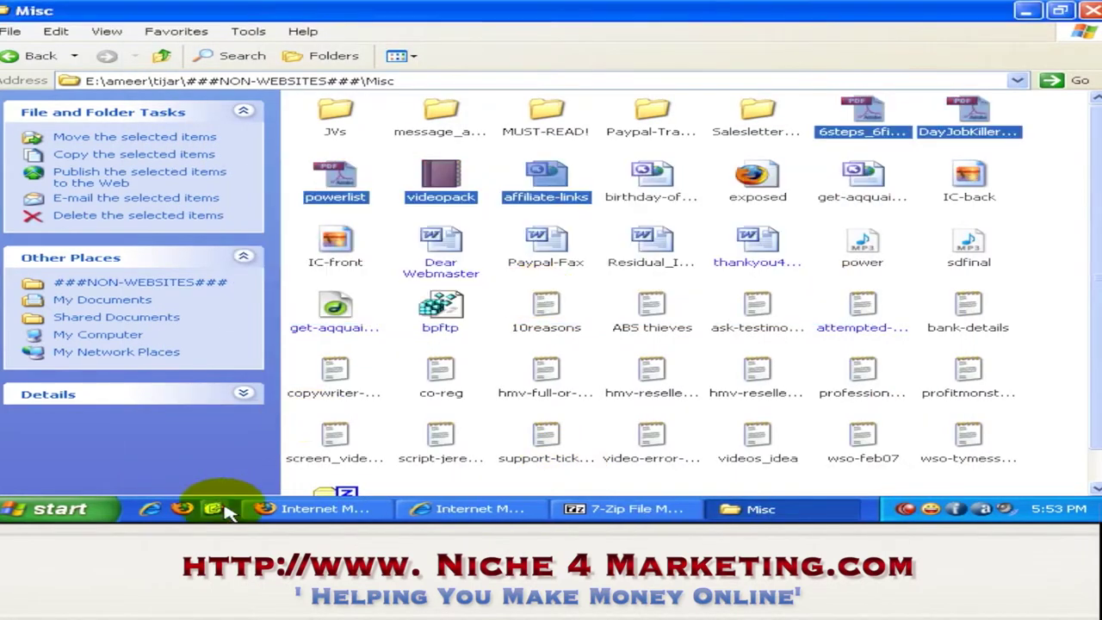
Show the desktop and locate the new testing123 archive
{"action": "left_click", "coordinate": [213, 509]}
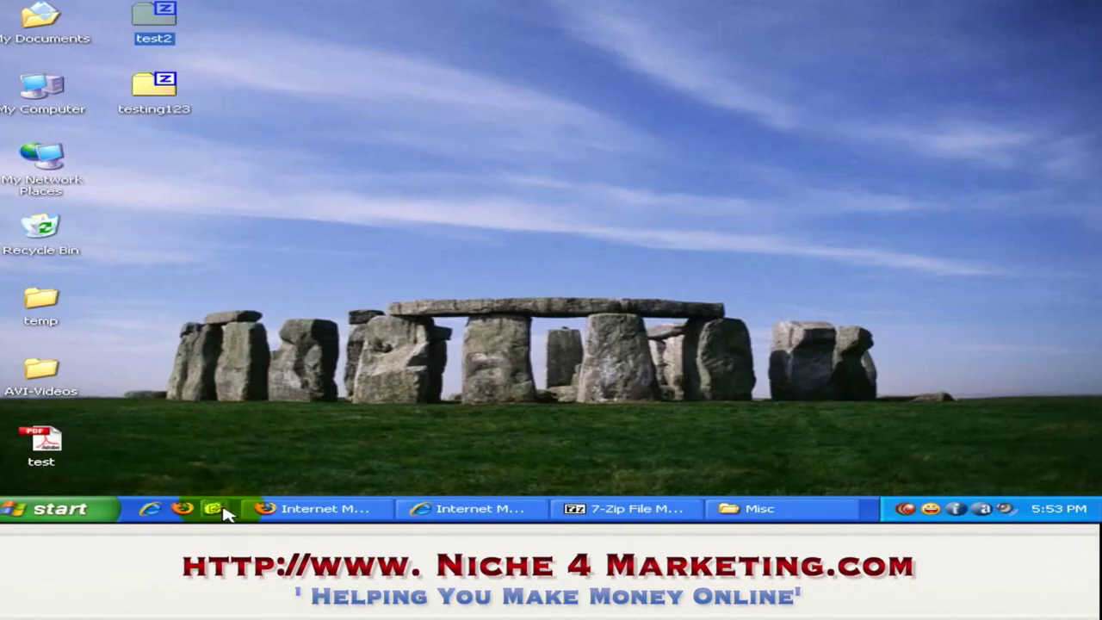
{"action": "left_click", "coordinate": [179, 109]}
{"action": "left_click", "coordinate": [253, 128]}
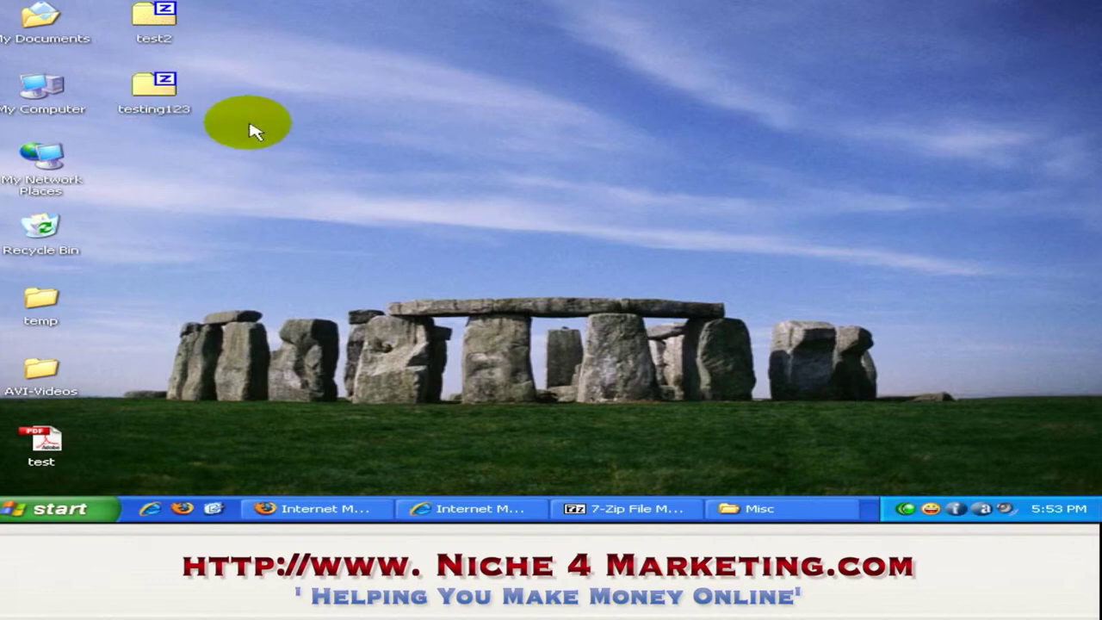
{"action": "right_click", "coordinate": [168, 114]}
{"action": "left_click", "coordinate": [212, 99]}
Open testing123.zip from the desktop and select all five files in it
{"action": "double_click", "coordinate": [157, 97]}
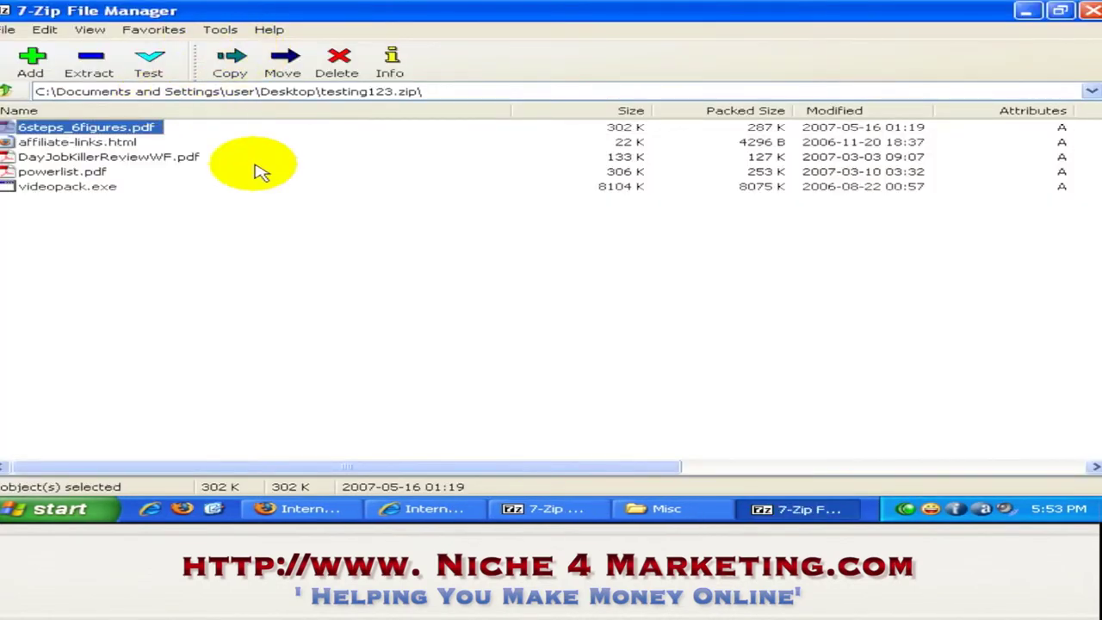
{"action": "left_click", "coordinate": [265, 193]}
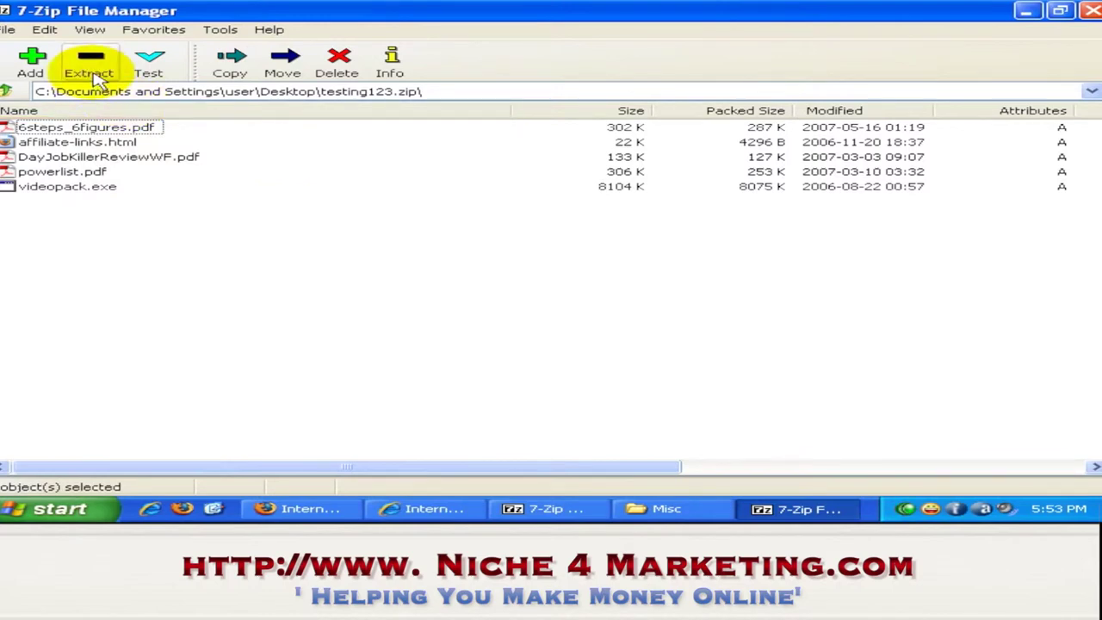
{"action": "left_click", "coordinate": [96, 129]}
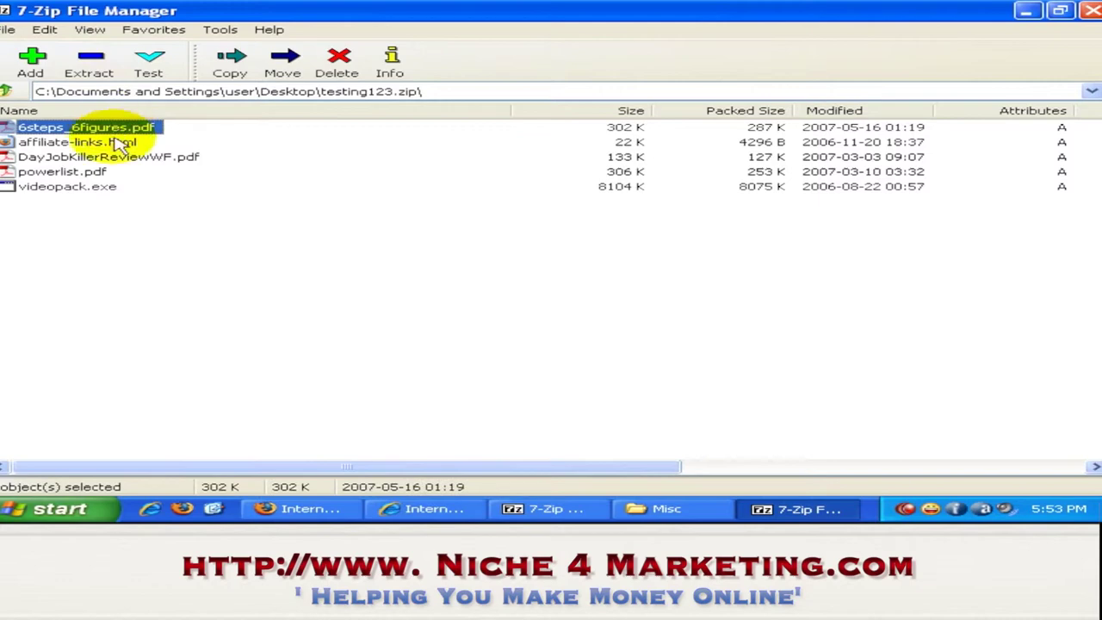
{"action": "left_click", "coordinate": [102, 193], "text": "shift"}
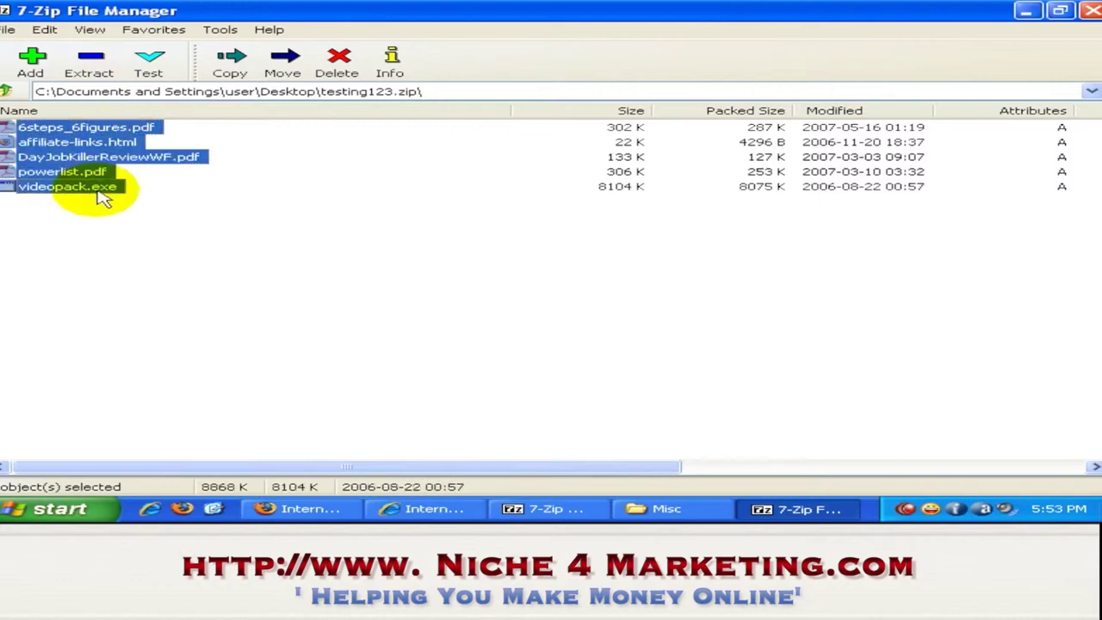
{"action": "left_click", "coordinate": [89, 67]}
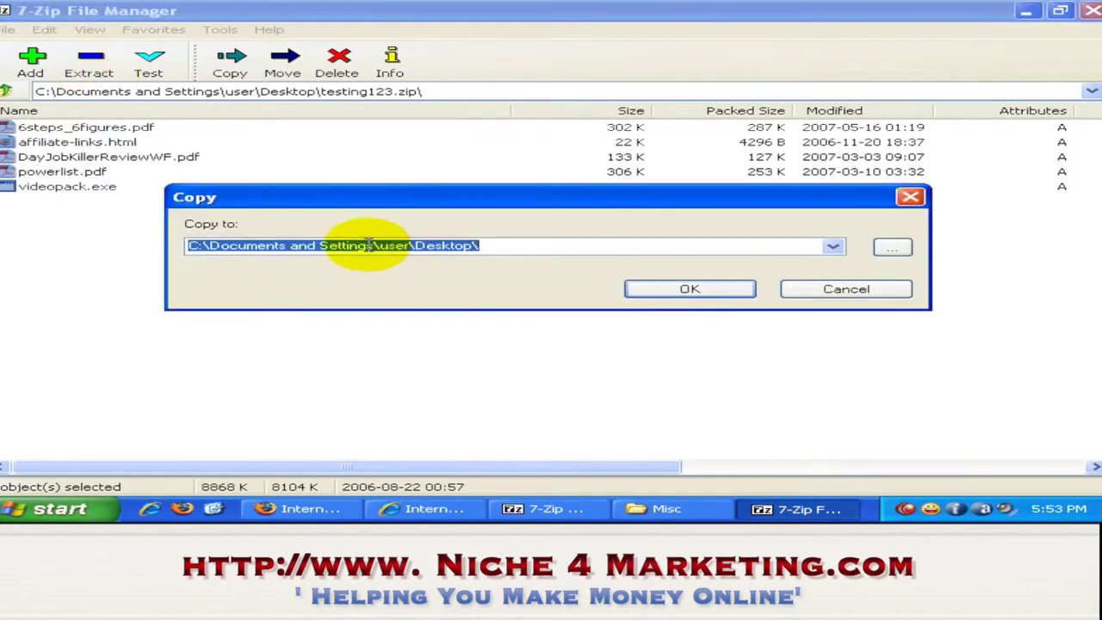
Extract the five files to the Desktop, then minimize 7-Zip
{"action": "left_click", "coordinate": [505, 246]}
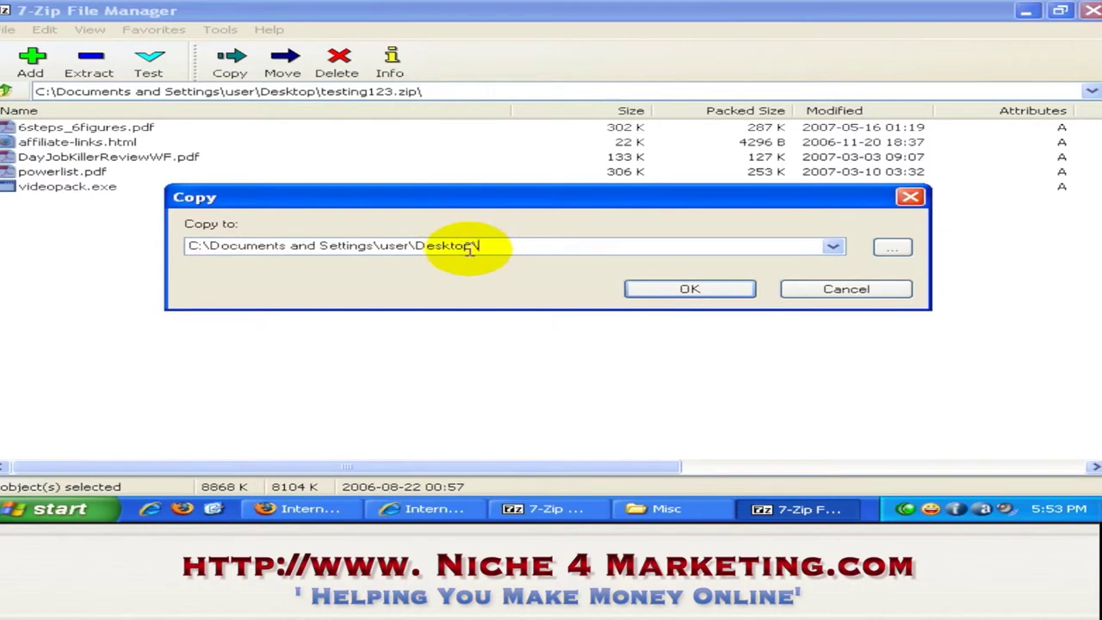
{"action": "left_click", "coordinate": [894, 249]}
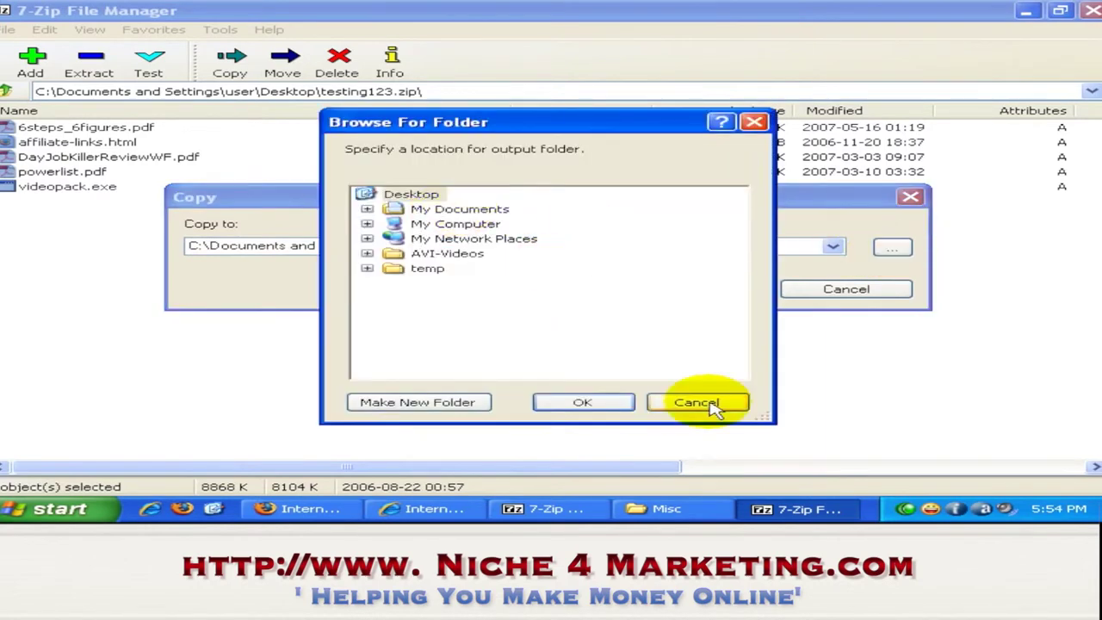
{"action": "left_click", "coordinate": [697, 403]}
{"action": "left_click", "coordinate": [693, 290]}
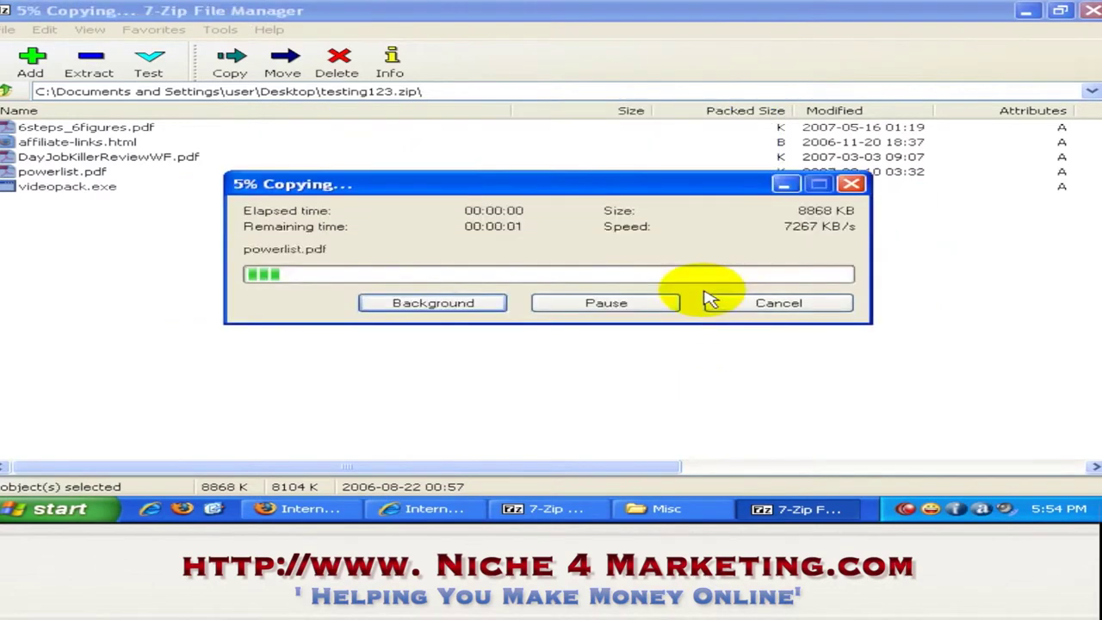
{"action": "left_click", "coordinate": [217, 510]}
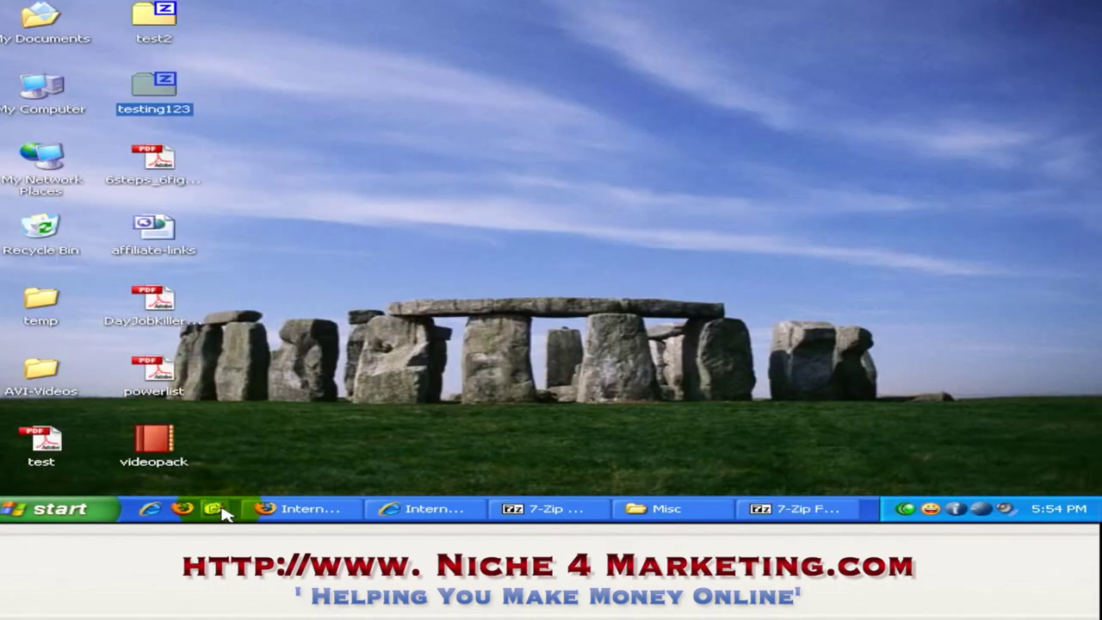
Select the extracted 6steps_6figures PDF, then restore the Firefox thank-you page
{"action": "left_click", "coordinate": [152, 179]}
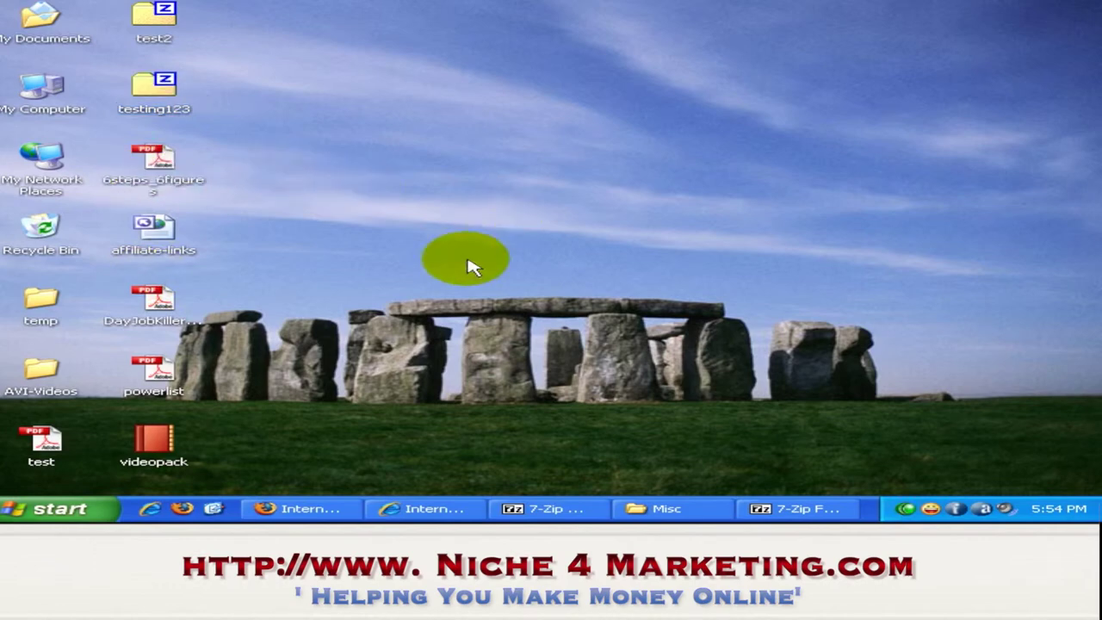
{"action": "left_click", "coordinate": [306, 510]}
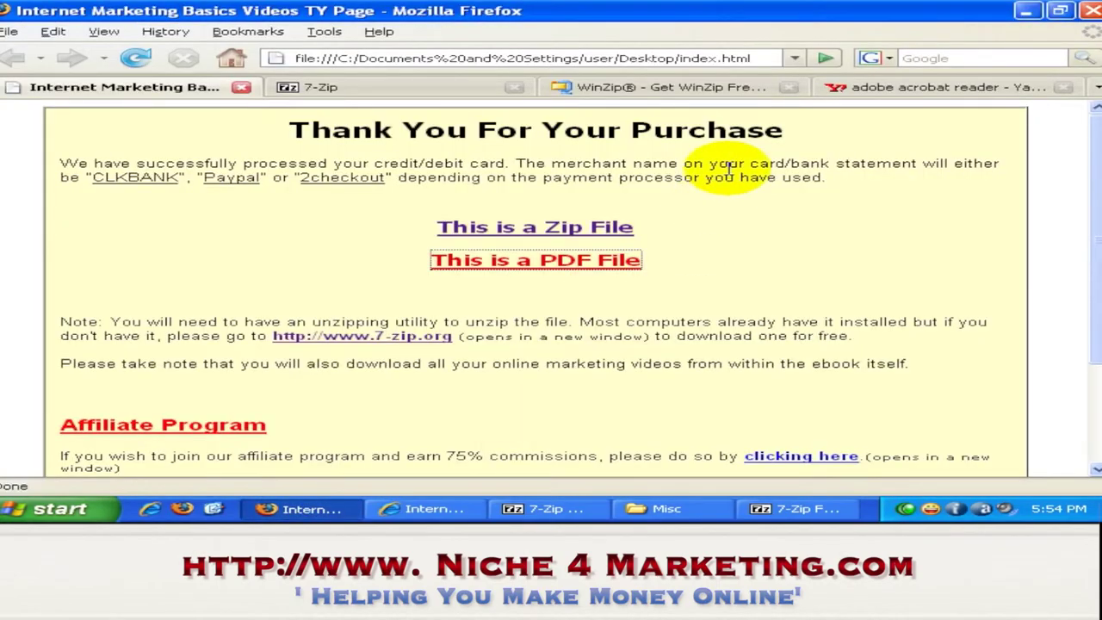
Search all the web for adobe acrobat reader and open 'Adobe - Adobe Reader Download'
{"action": "left_click", "coordinate": [894, 96]}
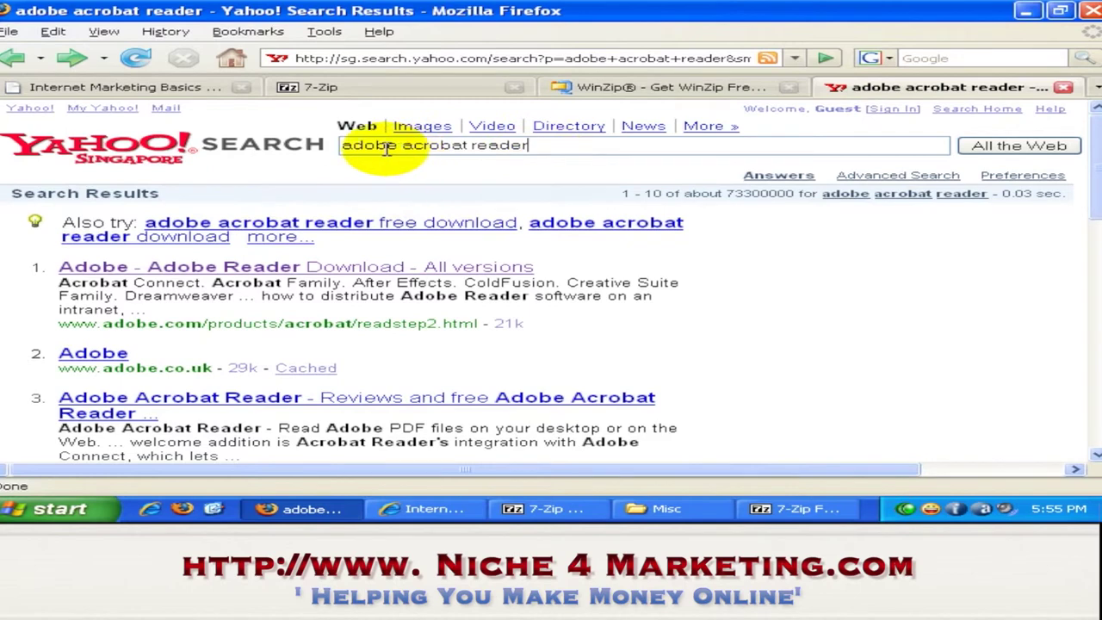
{"action": "left_click", "coordinate": [984, 155]}
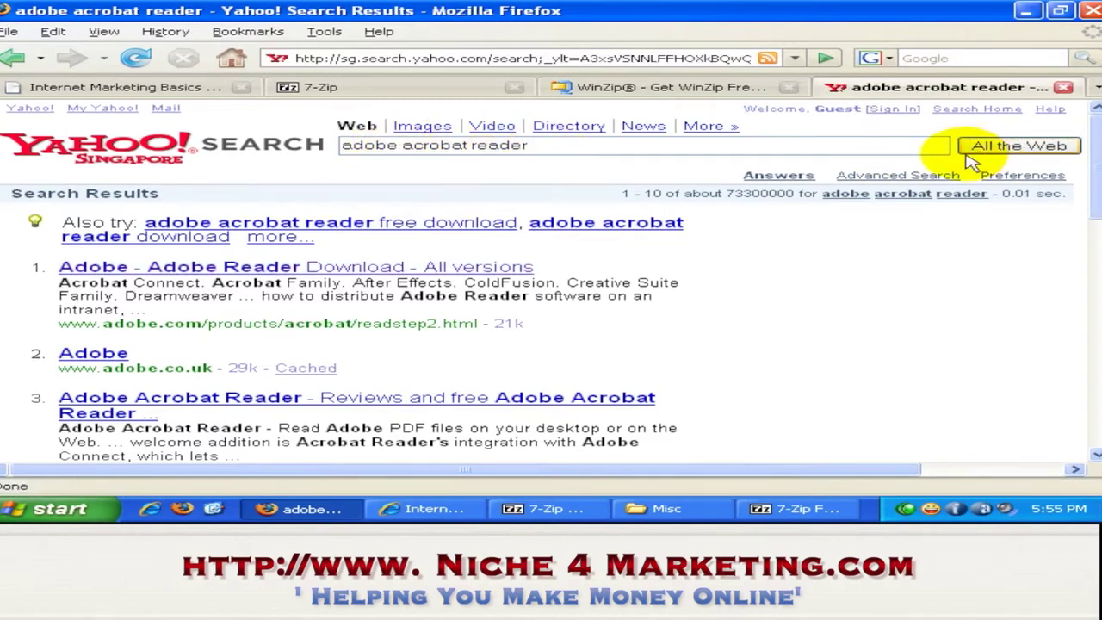
{"action": "scroll", "coordinate": [606, 173], "scroll_direction": "down", "scroll_amount": 1}
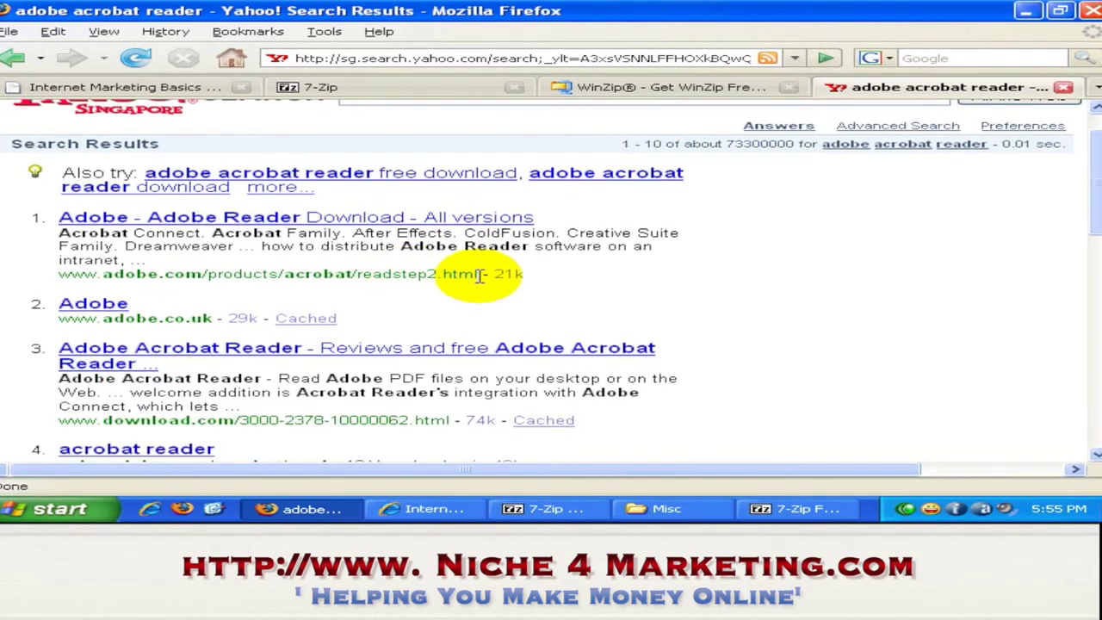
{"action": "left_click_drag", "start_coordinate": [479, 274], "coordinate": [45, 272]}
{"action": "left_click", "coordinate": [76, 274]}
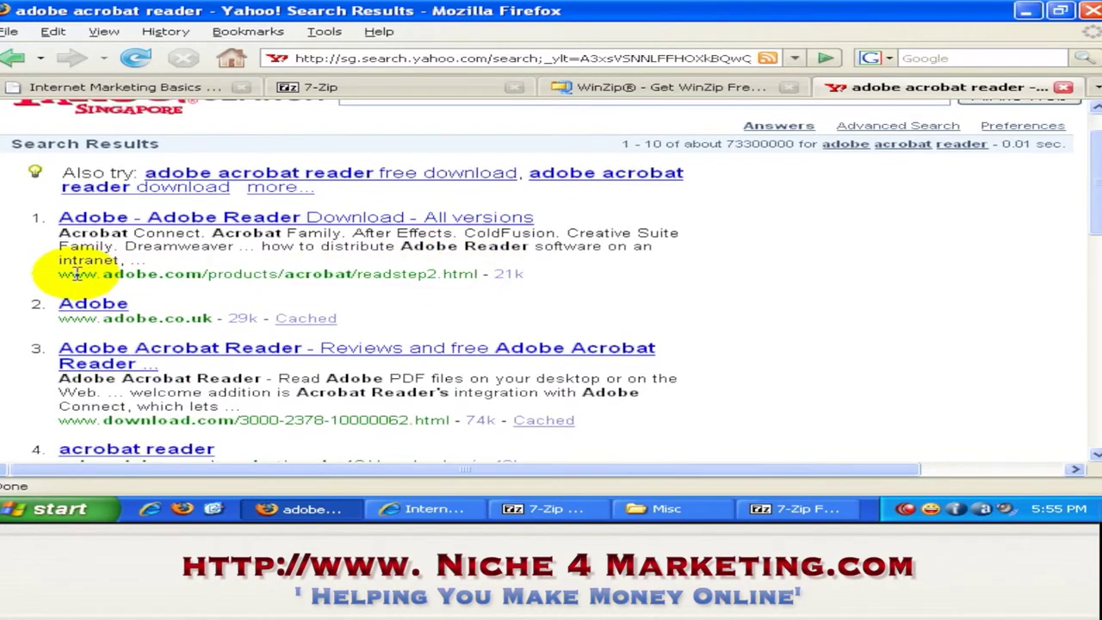
{"action": "left_click", "coordinate": [327, 219]}
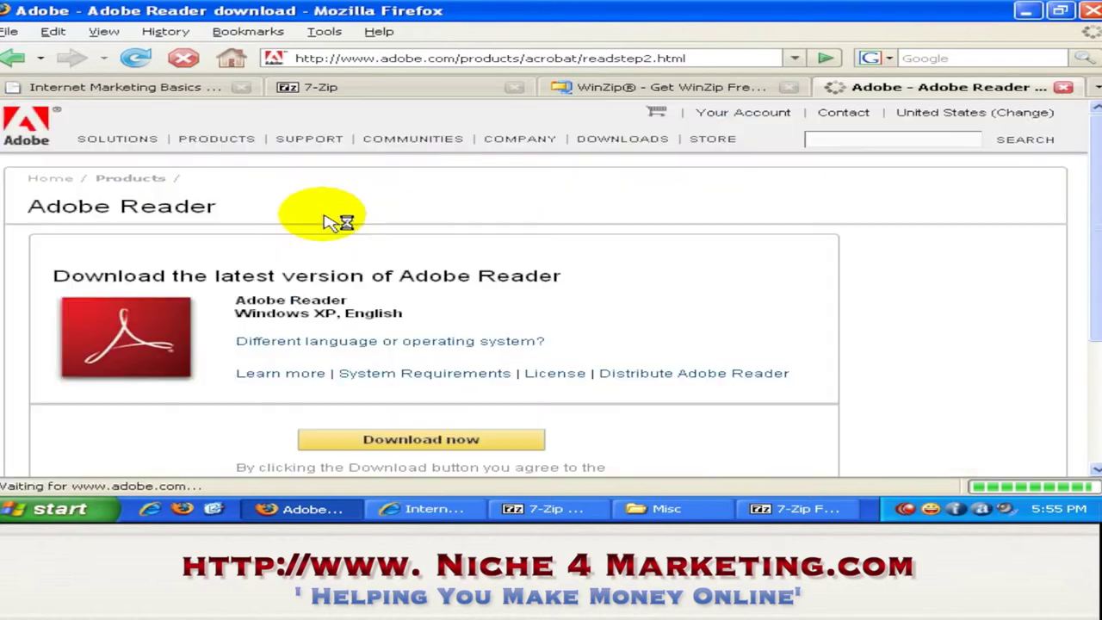
Close the Adobe Reader tab, minimize Firefox, and select the DayJobKillerReviewWF PDF
{"action": "scroll", "coordinate": [430, 280], "scroll_direction": "down", "scroll_amount": 1}
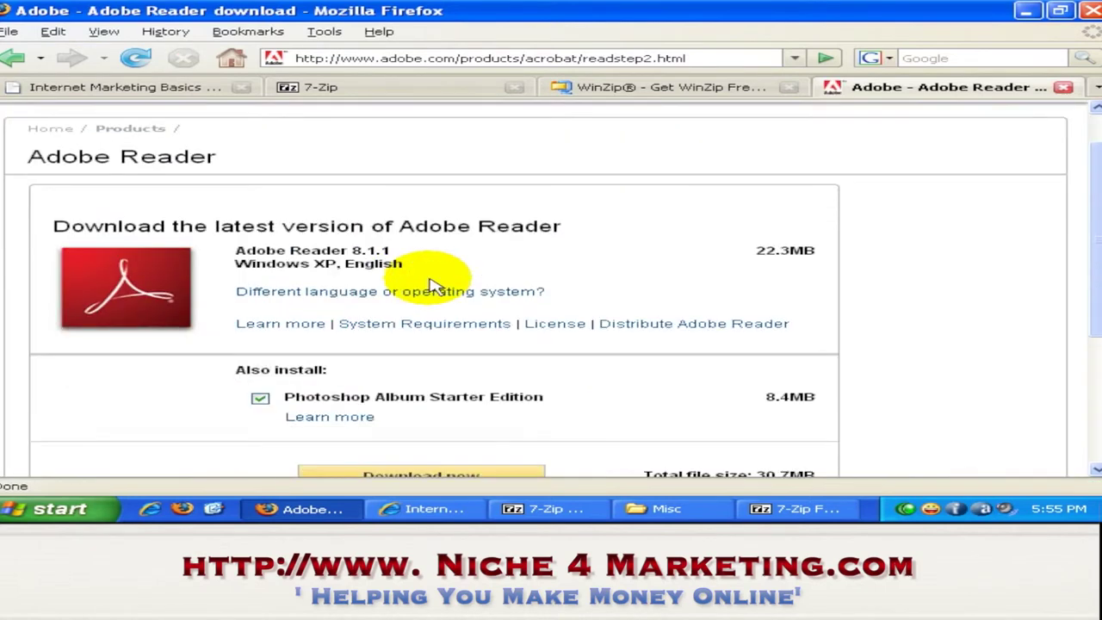
{"action": "scroll", "coordinate": [521, 274], "scroll_direction": "down", "scroll_amount": 1}
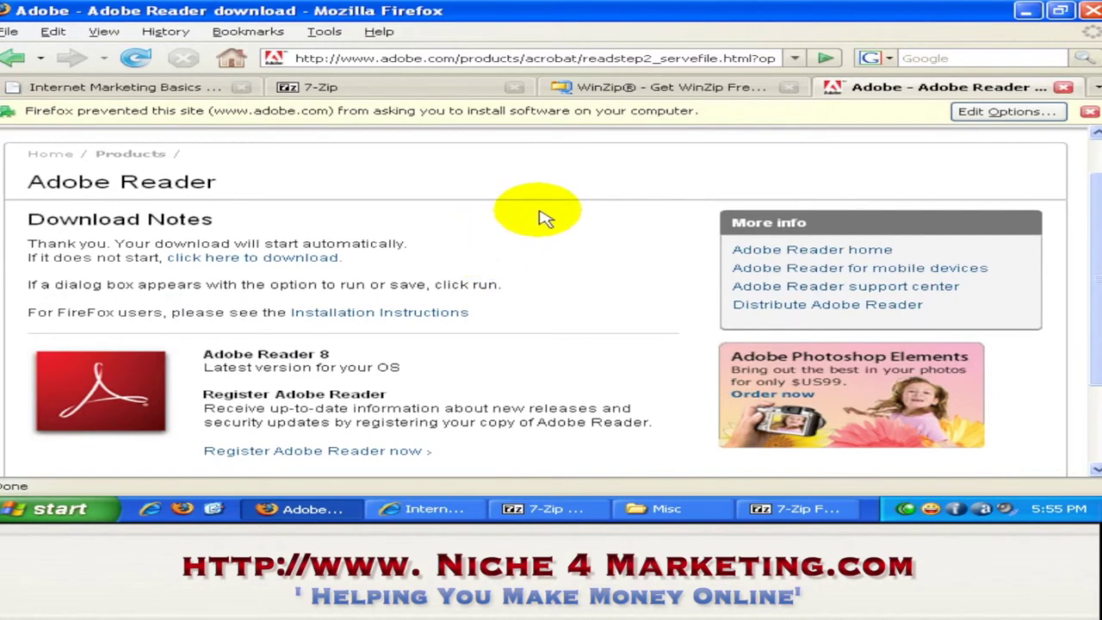
{"action": "left_click", "coordinate": [1066, 88]}
{"action": "left_click", "coordinate": [1030, 11]}
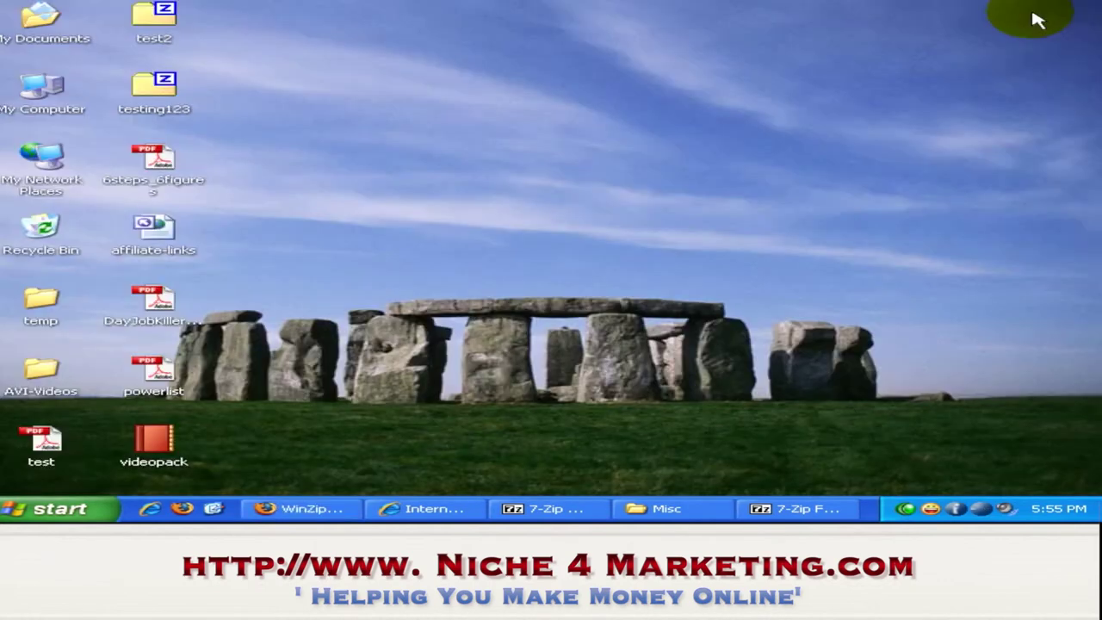
{"action": "left_click", "coordinate": [148, 317]}
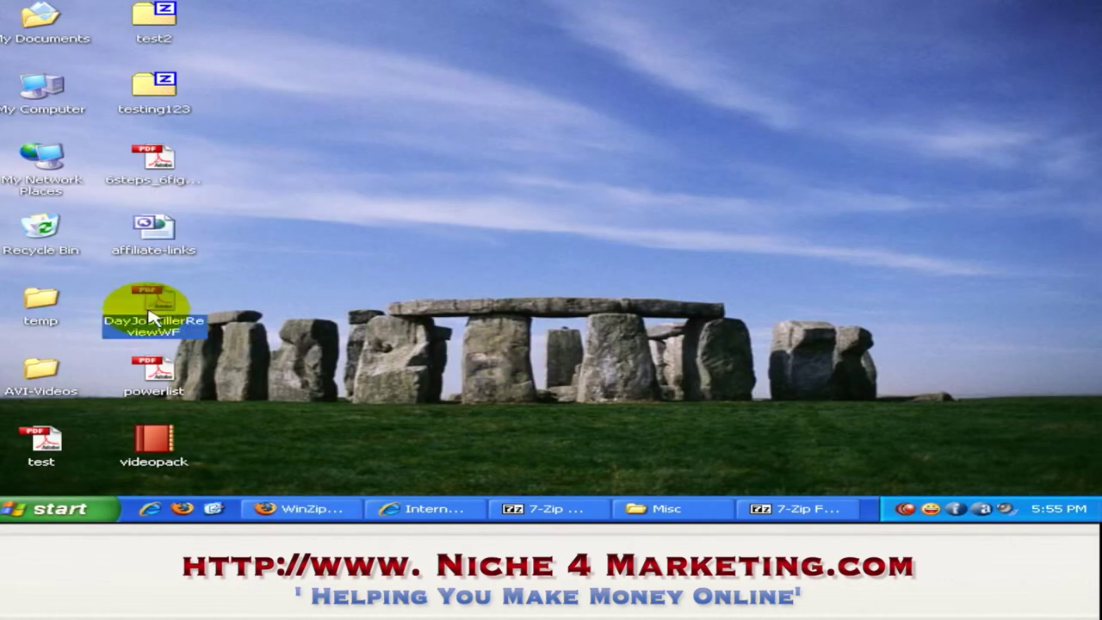